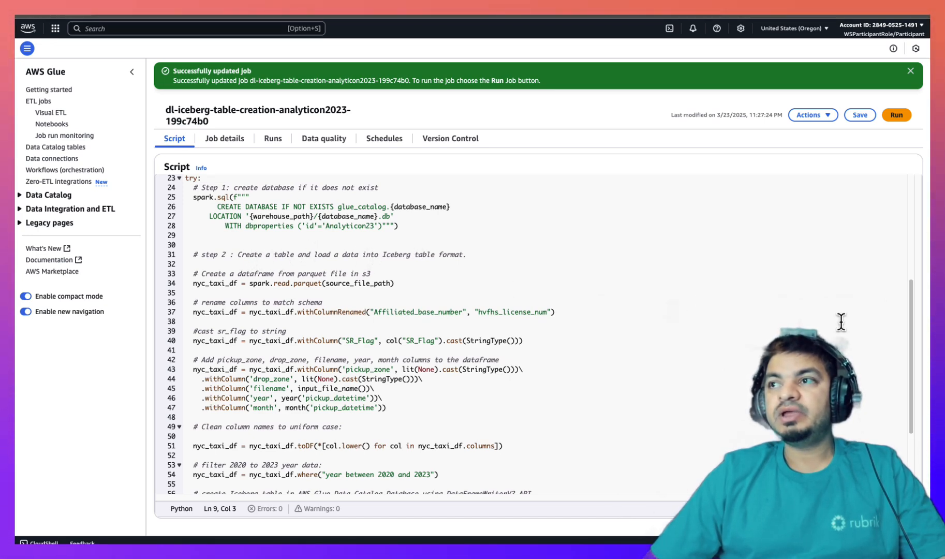
Step: Open the job details and review the job parameters down to the full --WAREHOUSE_PATH value
left_click_drag(909, 303, 875, 219)
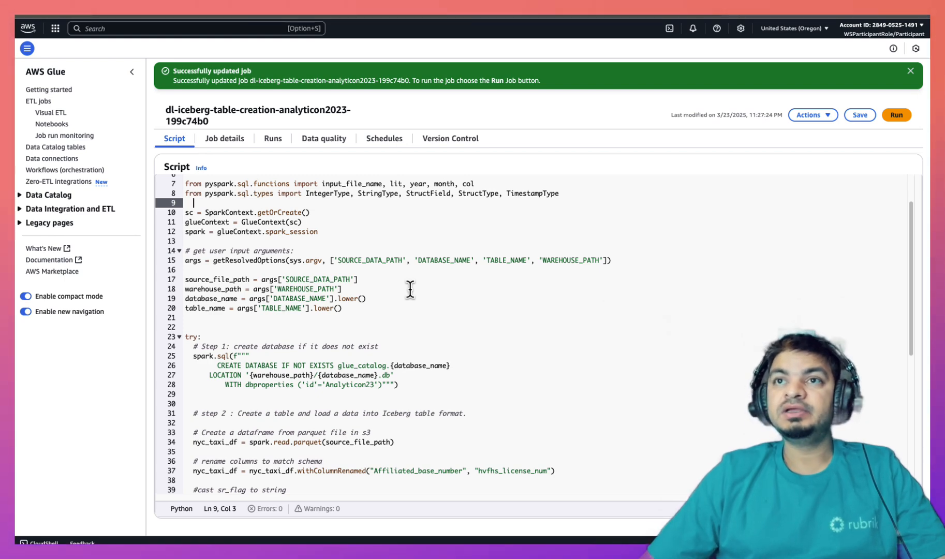
left_click(230, 140)
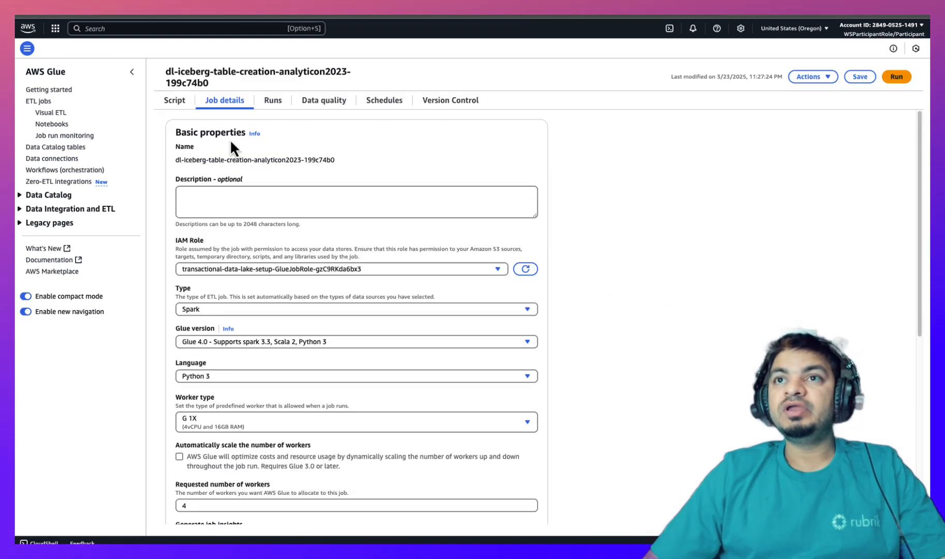
left_click_drag(920, 155, 897, 439)
left_click(249, 506)
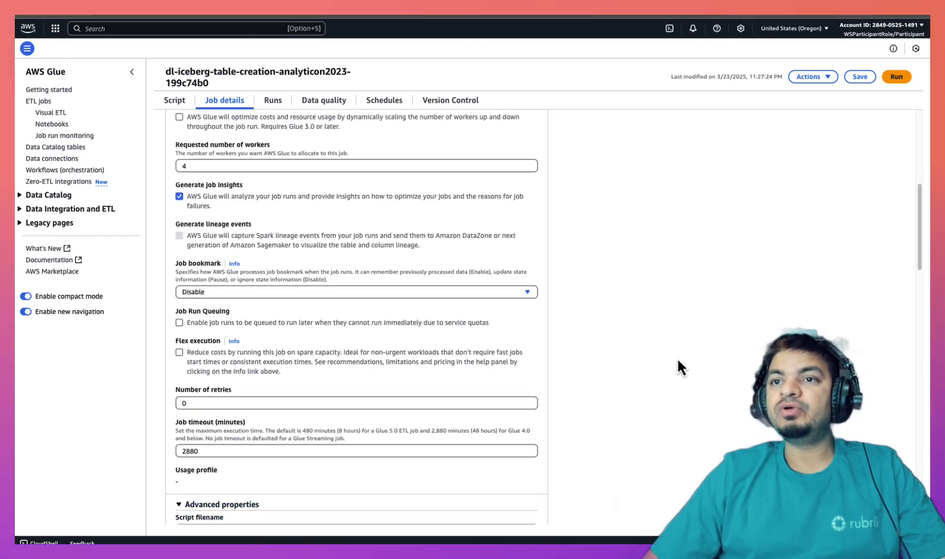
left_click_drag(920, 223, 927, 465)
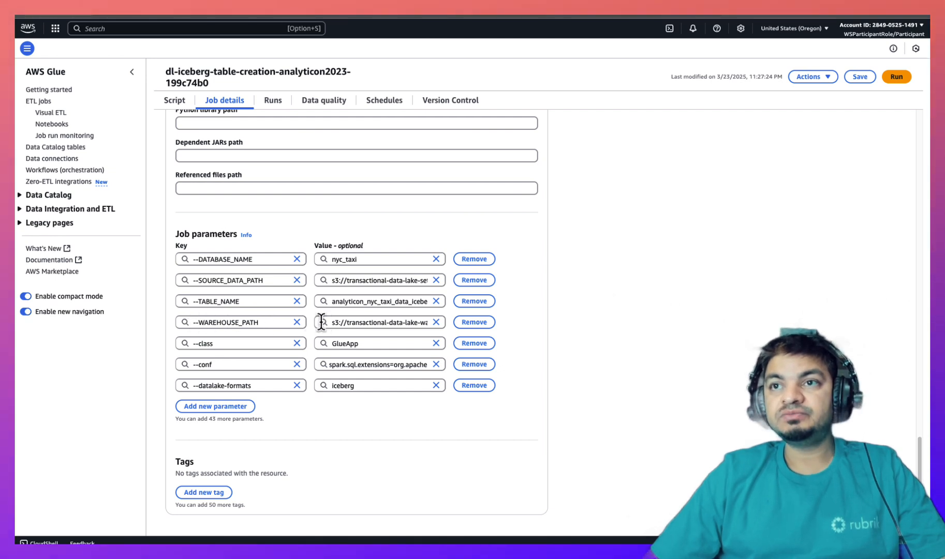
left_click_drag(331, 321, 369, 321)
left_click_drag(464, 324, 437, 331)
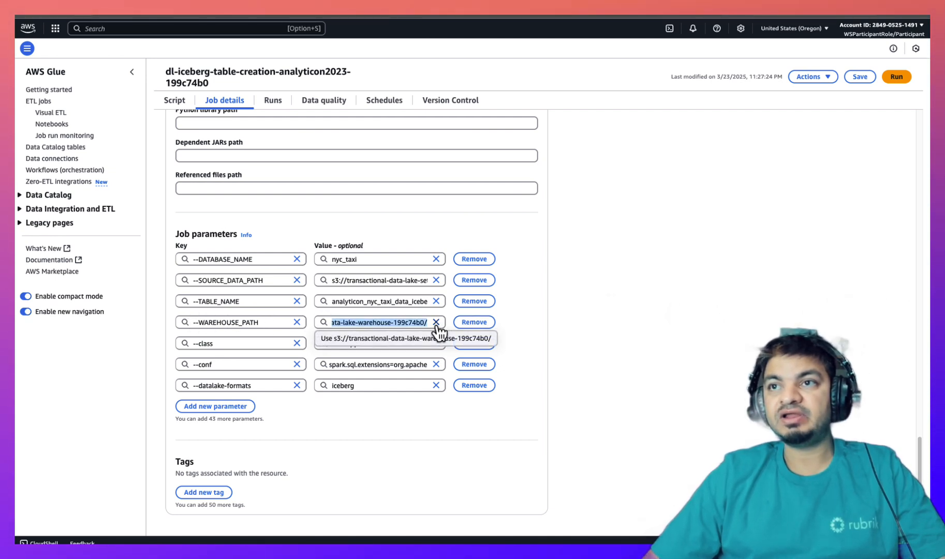
left_click(334, 437)
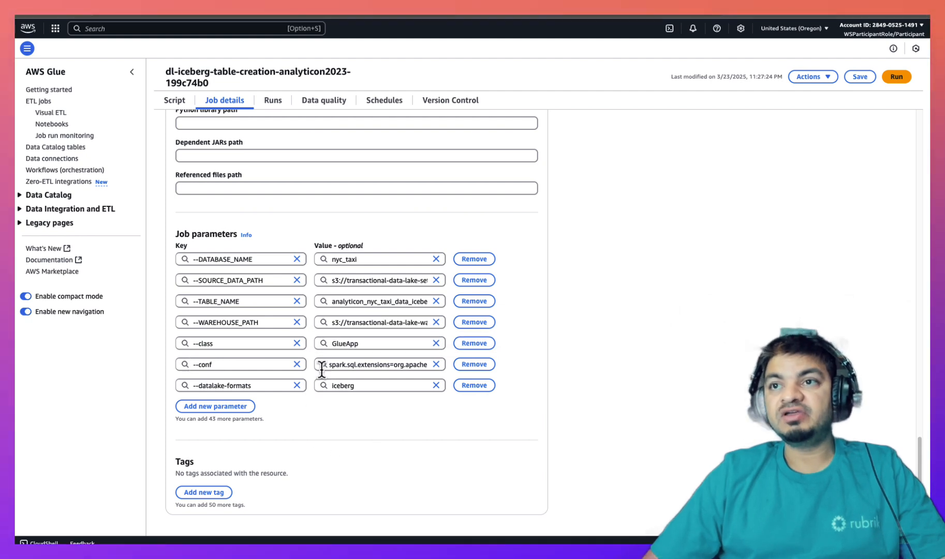
Step: Examine the complete --conf job parameter value containing the Spark and Iceberg catalog settings
left_click_drag(329, 365, 428, 432)
key("super+equal")
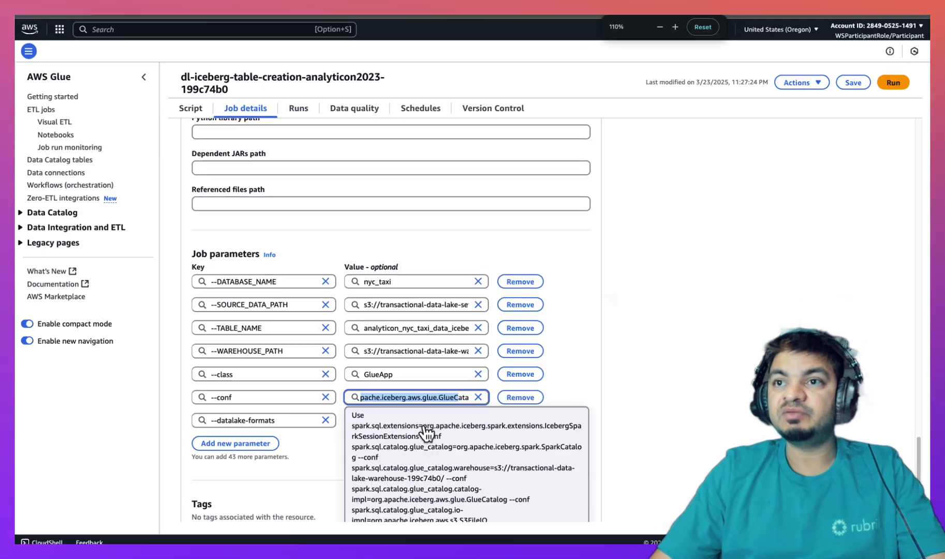
left_click_drag(921, 447, 920, 462)
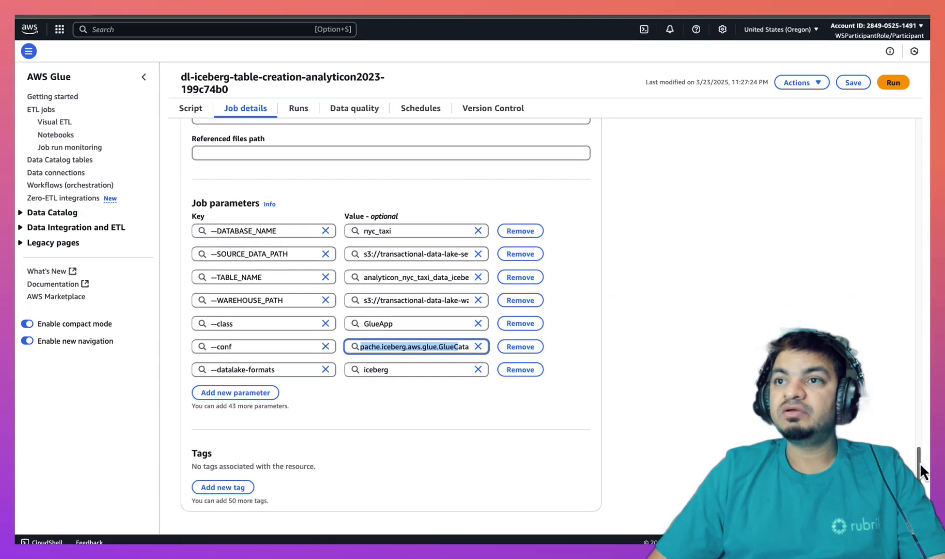
left_click(355, 347)
key("super+equal")
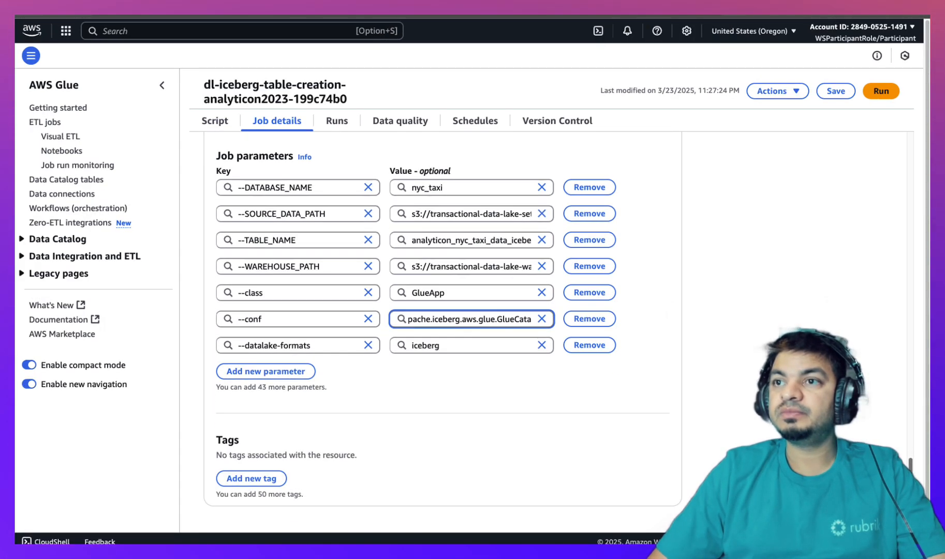
scroll(393, 317, "down", 3)
left_click(394, 319)
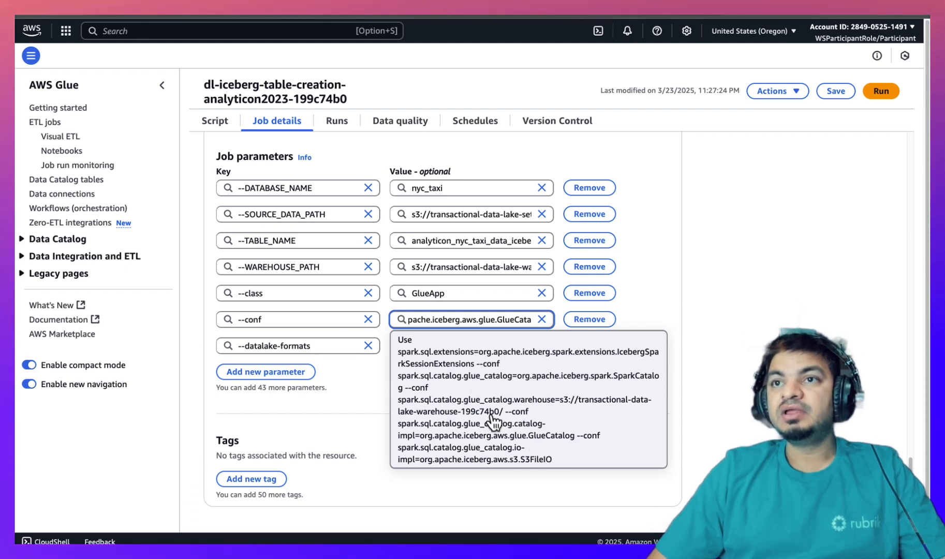
left_click(404, 366)
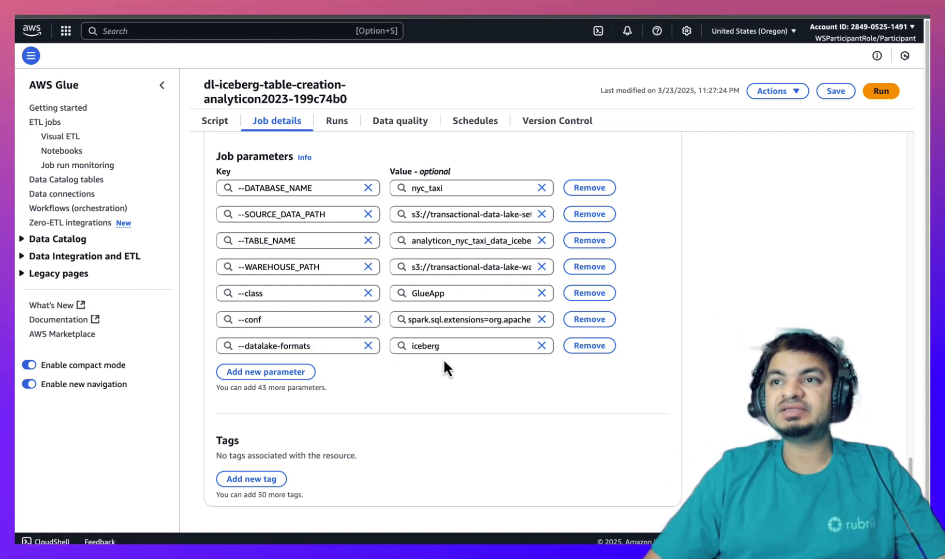
Step: Return to the script and examine how the source path, warehouse path, database name and table name arguments are read
left_click(218, 122)
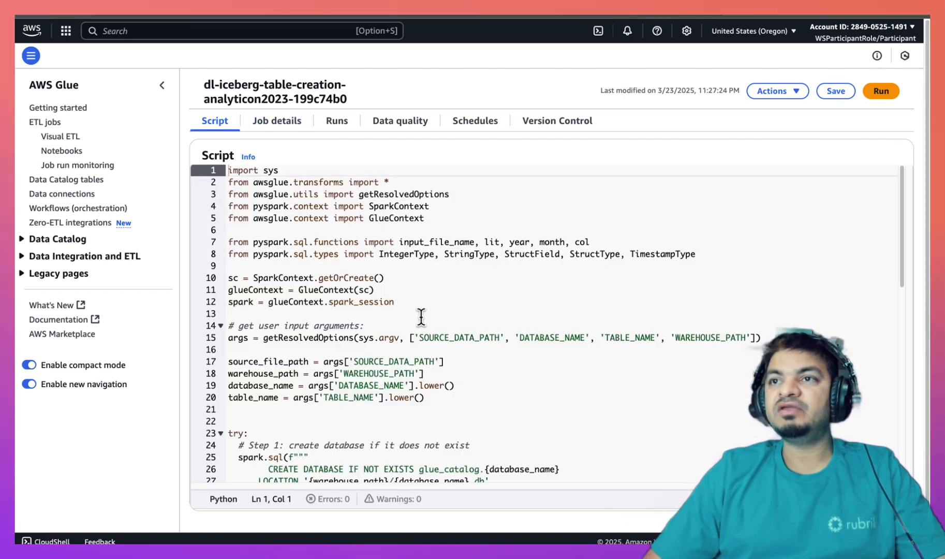
left_click_drag(417, 337, 505, 338)
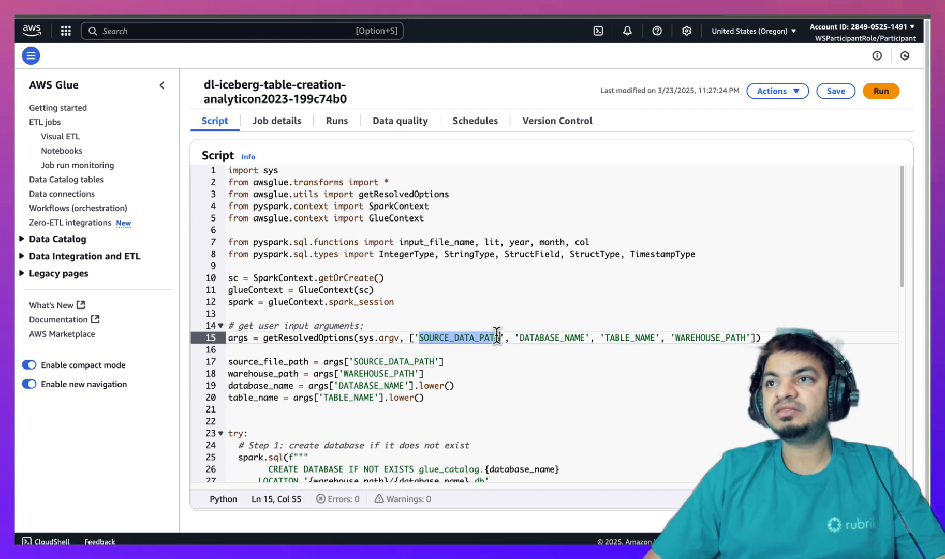
left_click(537, 337)
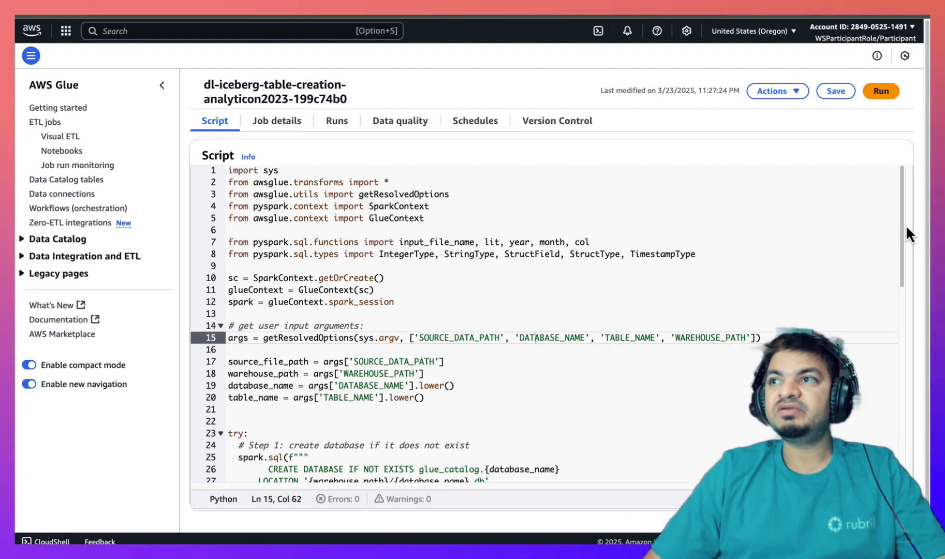
left_click_drag(901, 233, 900, 285)
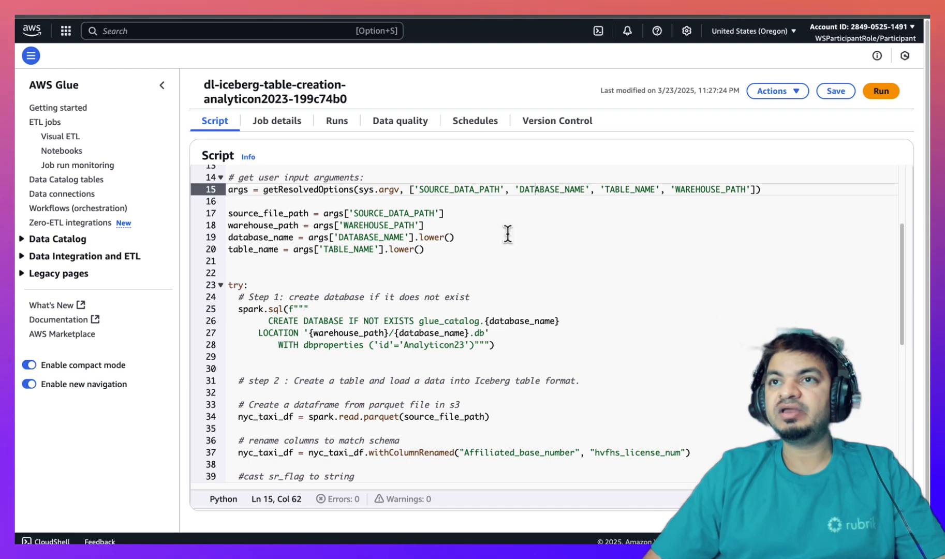
left_click_drag(231, 217, 264, 250)
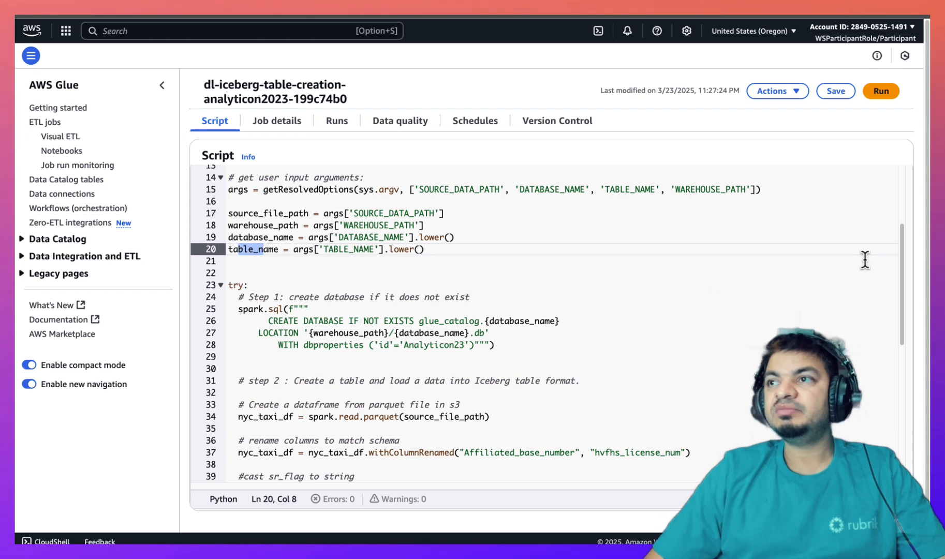
Step: Examine the script's Step 1 statement that creates the database, including its catalog name and warehouse location path
left_click_drag(901, 251, 901, 263)
scroll(900, 265, "down", 3)
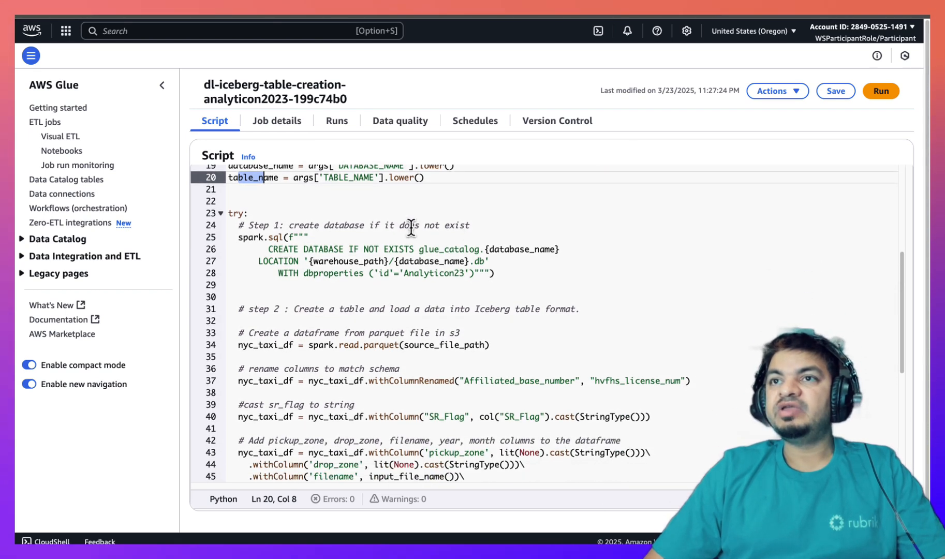
left_click_drag(267, 250, 453, 274)
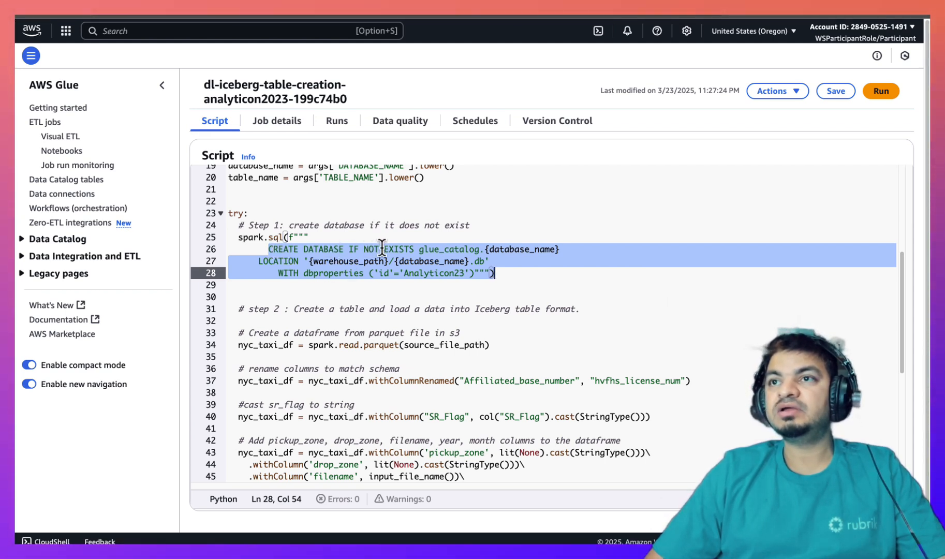
left_click(424, 249)
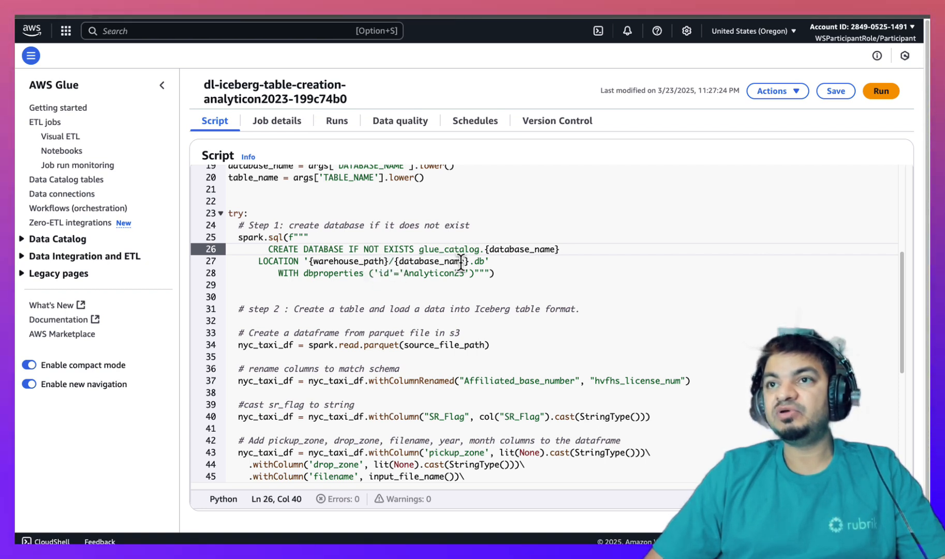
left_click_drag(490, 261, 275, 250)
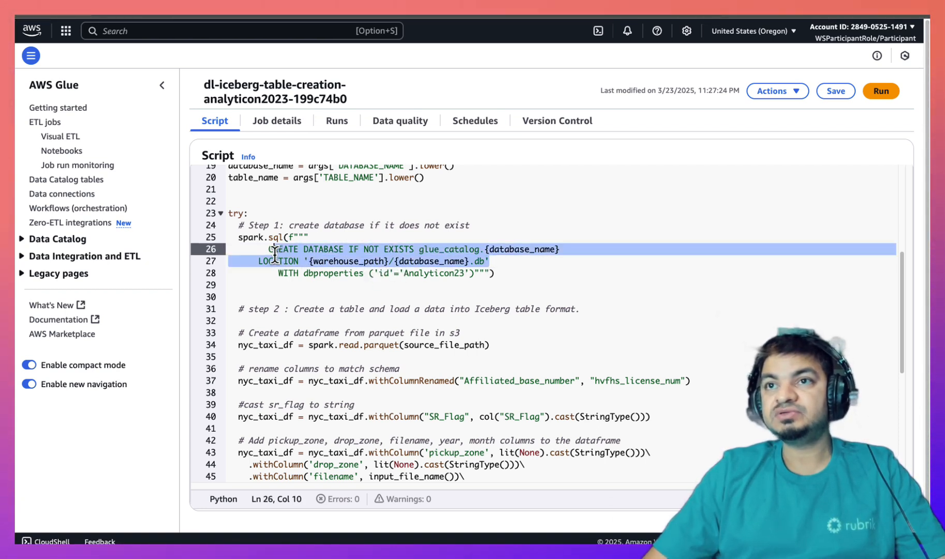
left_click(274, 261)
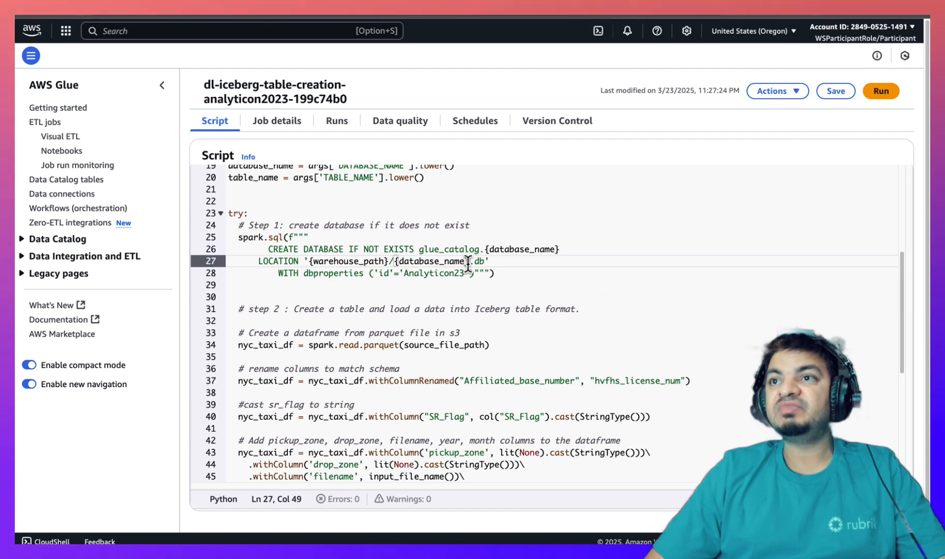
left_click_drag(469, 259, 487, 261)
left_click(325, 298)
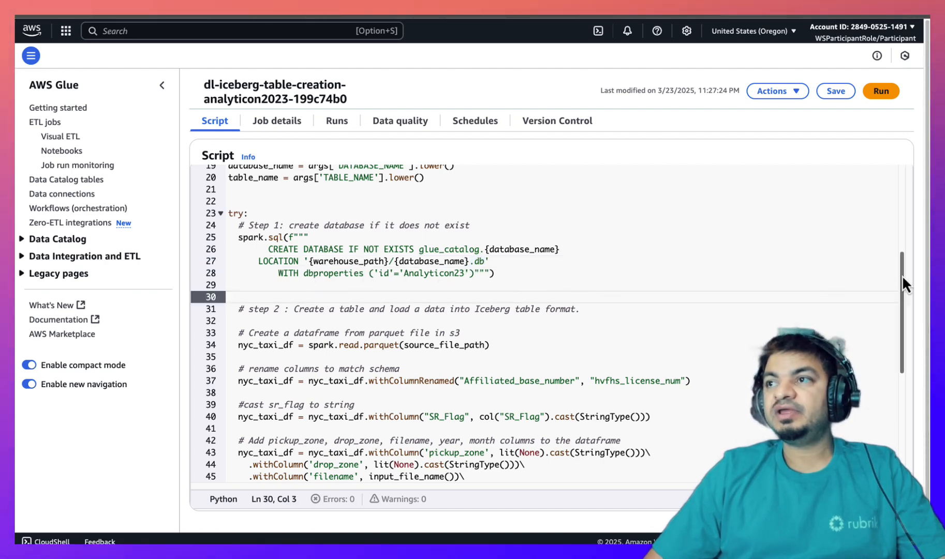
Step: Review the script's step 2 code that reads the parquet source and transforms the nyc_taxi_df dataframe
left_click_drag(902, 274, 896, 330)
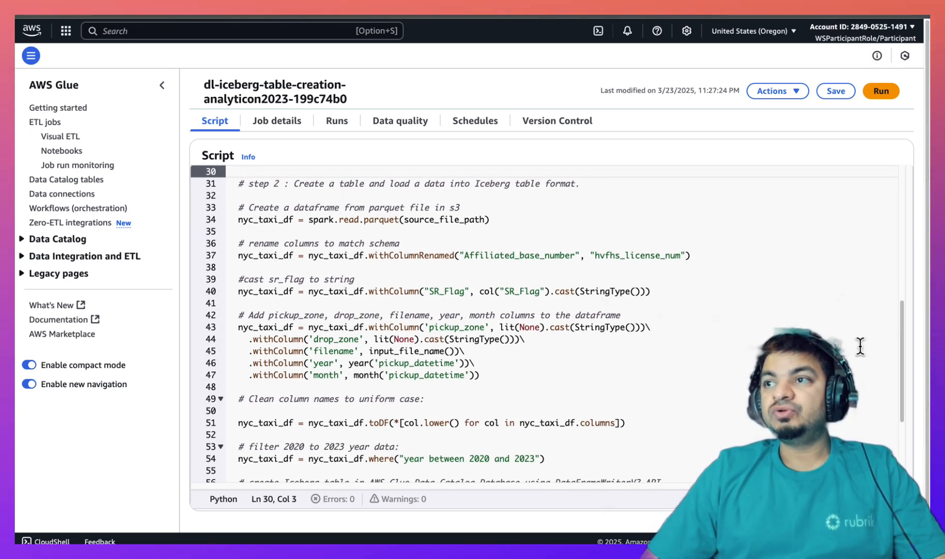
left_click_drag(902, 352, 897, 308)
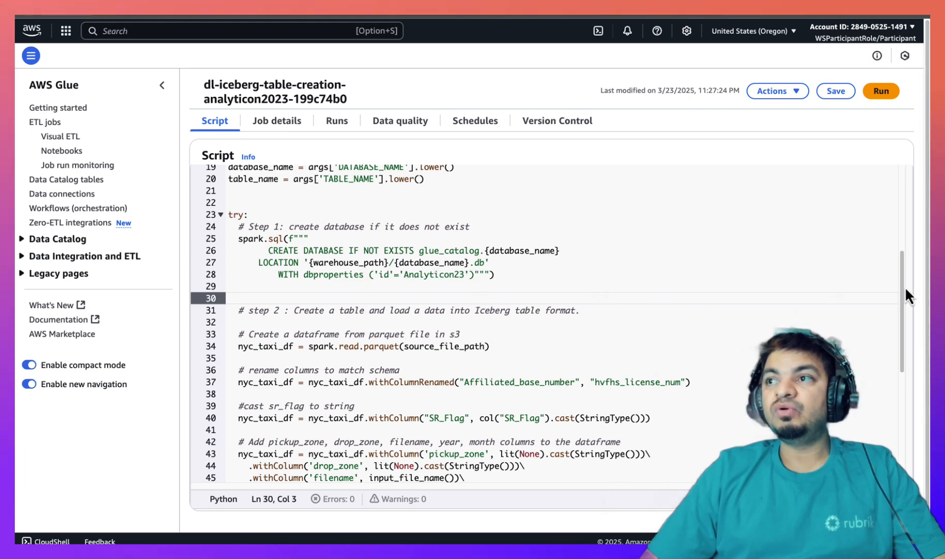
left_click_drag(905, 287, 902, 327)
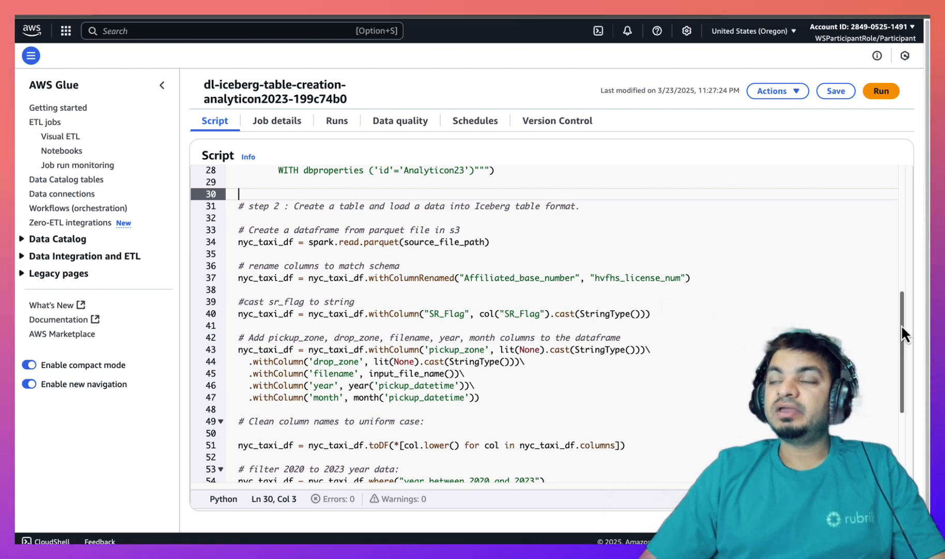
left_click_drag(901, 325, 904, 383)
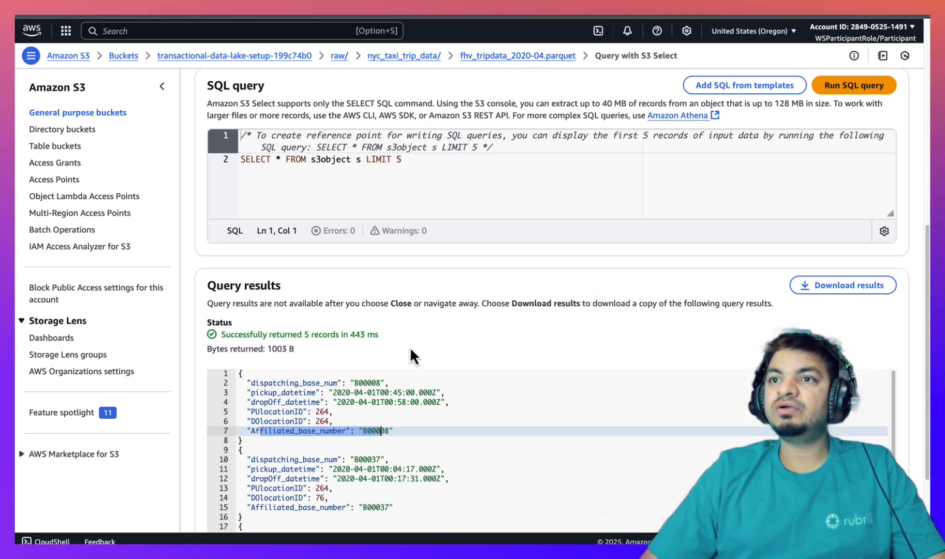
Step: Switch to the S3 Select results for fhv_tripdata_2020-04.parquet and examine the first record's base number, datetime and location fields
left_click(288, 407)
left_click_drag(248, 383, 367, 385)
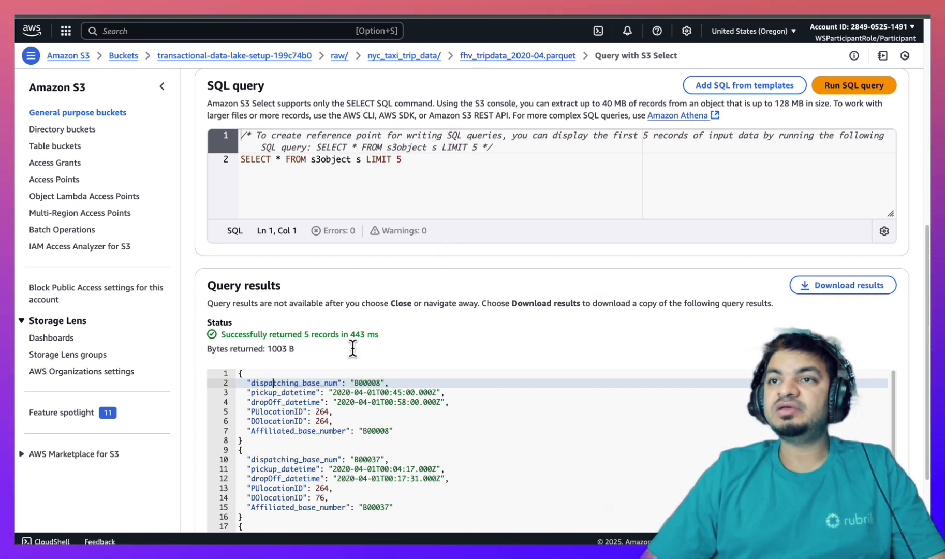
left_click(265, 400)
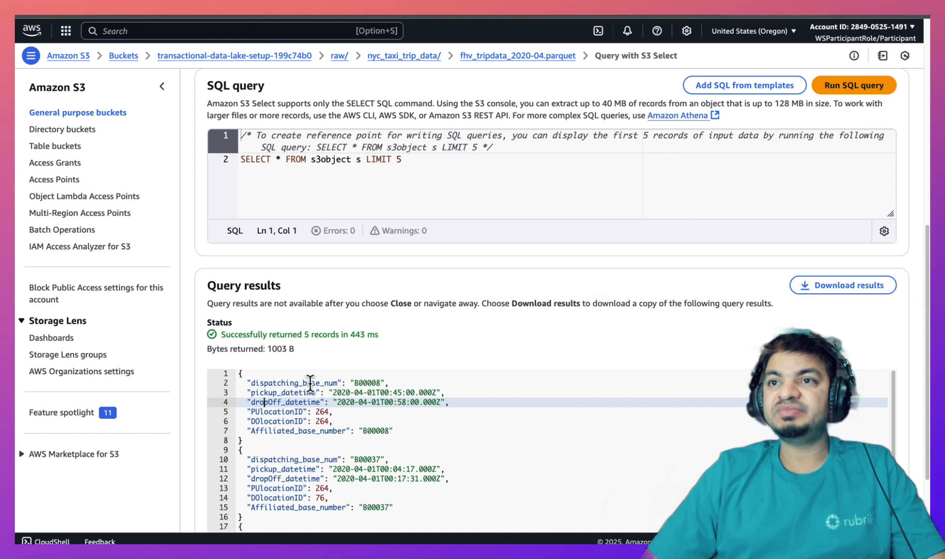
left_click(255, 395)
double_click(316, 401)
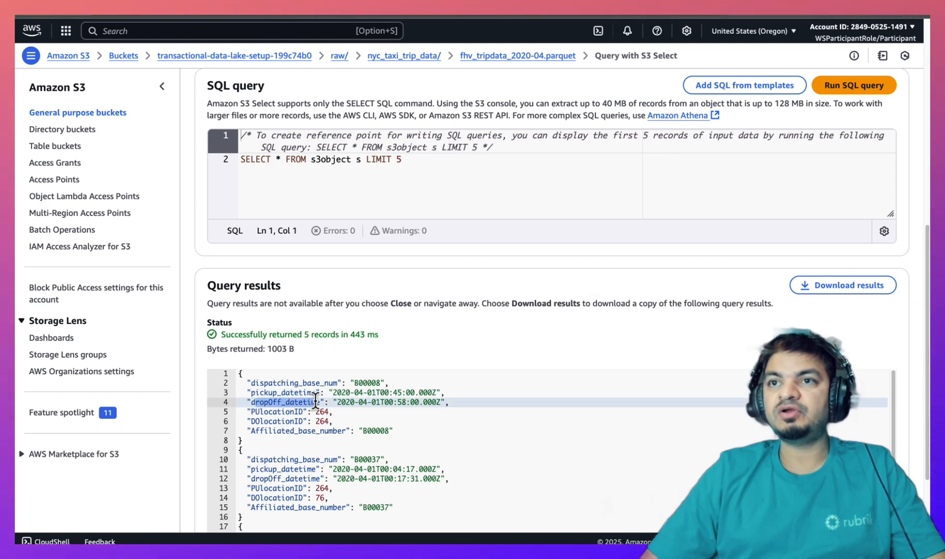
left_click_drag(254, 413, 322, 413)
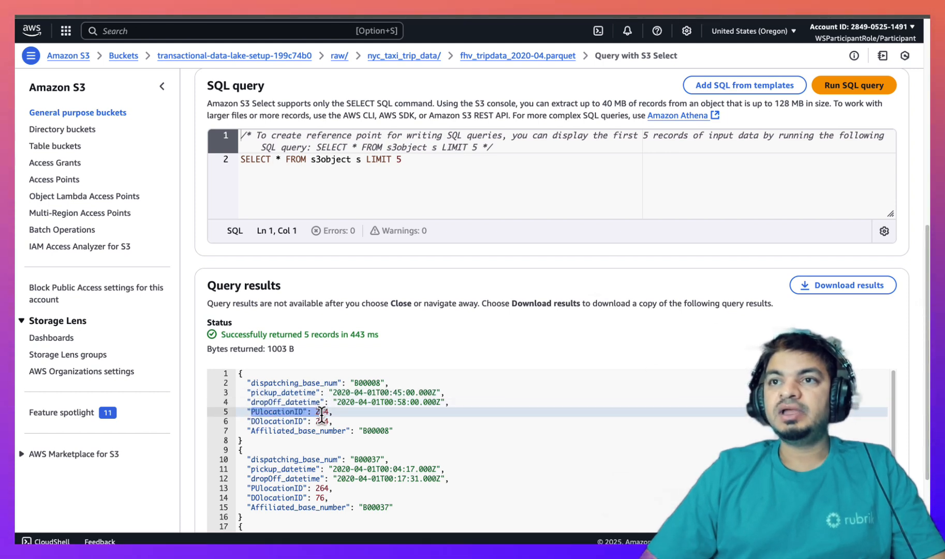
left_click(273, 422)
left_click_drag(248, 413, 288, 430)
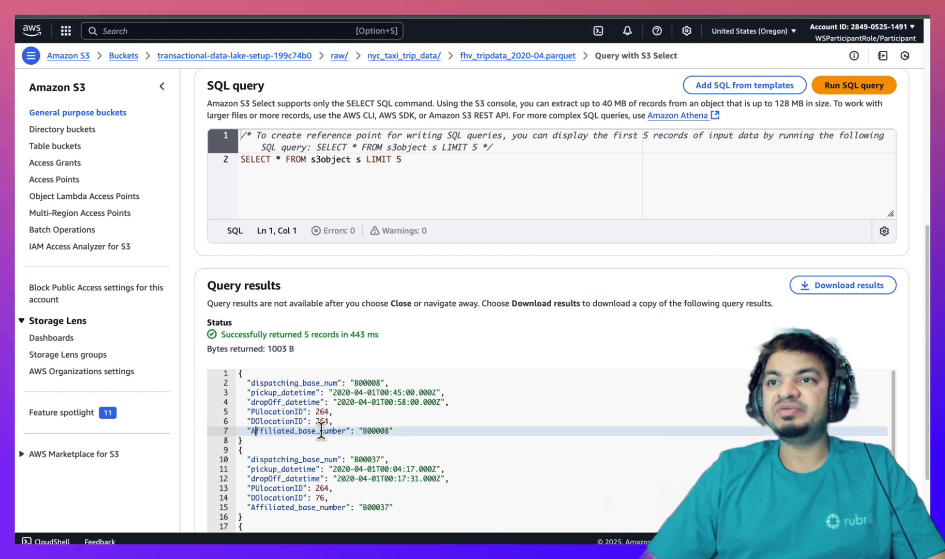
left_click(332, 393)
left_click_drag(332, 394, 438, 393)
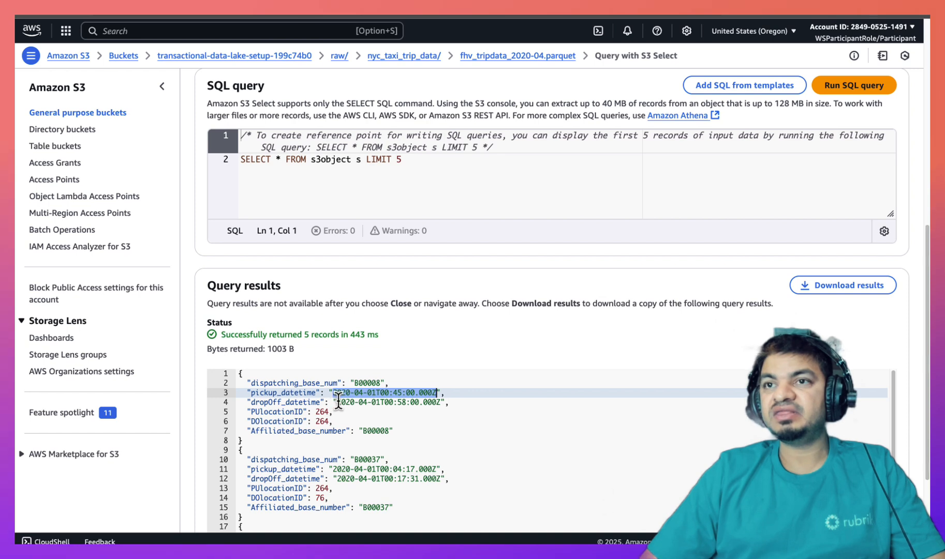
left_click_drag(338, 402, 462, 403)
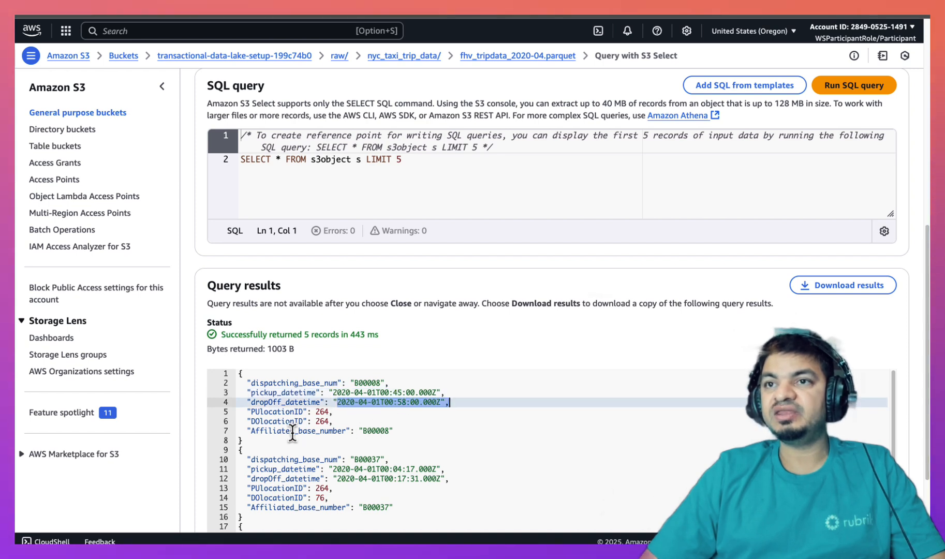
left_click_drag(257, 429, 311, 430)
left_click(312, 430)
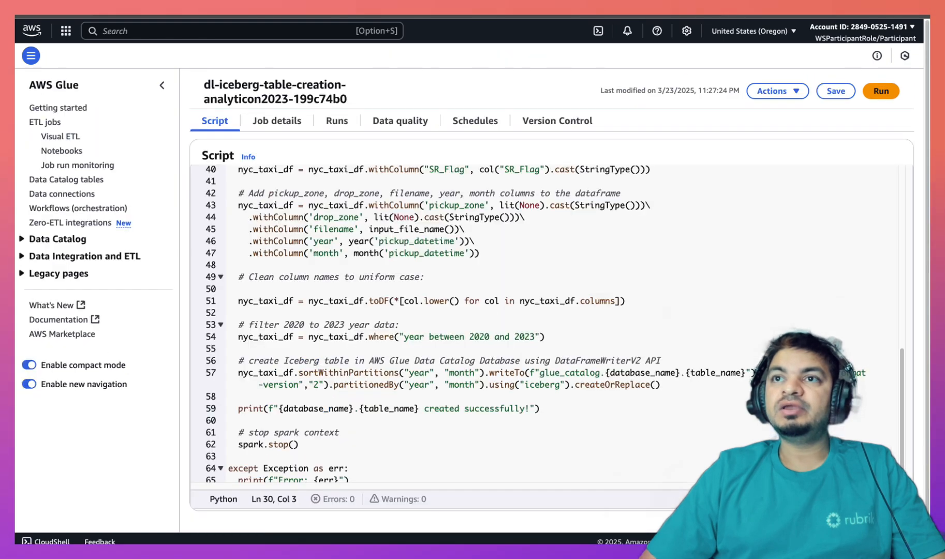
Step: Trace source_file_path in the script's parquet read statement back to the SOURCE_DATA_PATH input argument
left_click(230, 349)
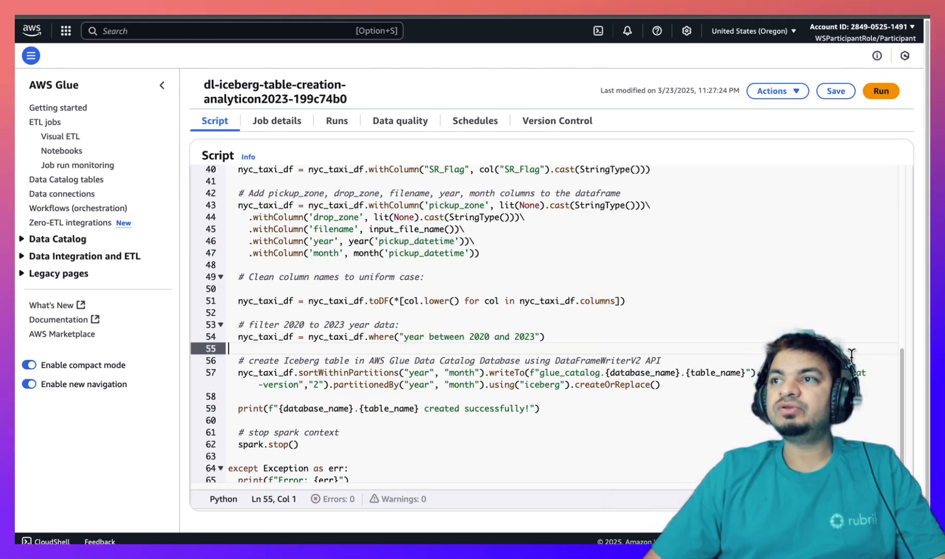
left_click_drag(903, 400, 897, 332)
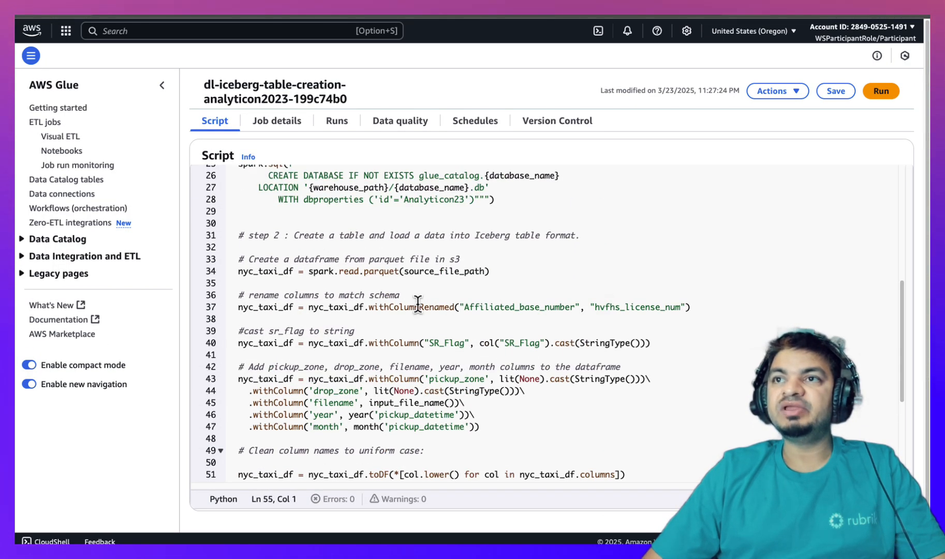
left_click_drag(495, 266, 228, 270)
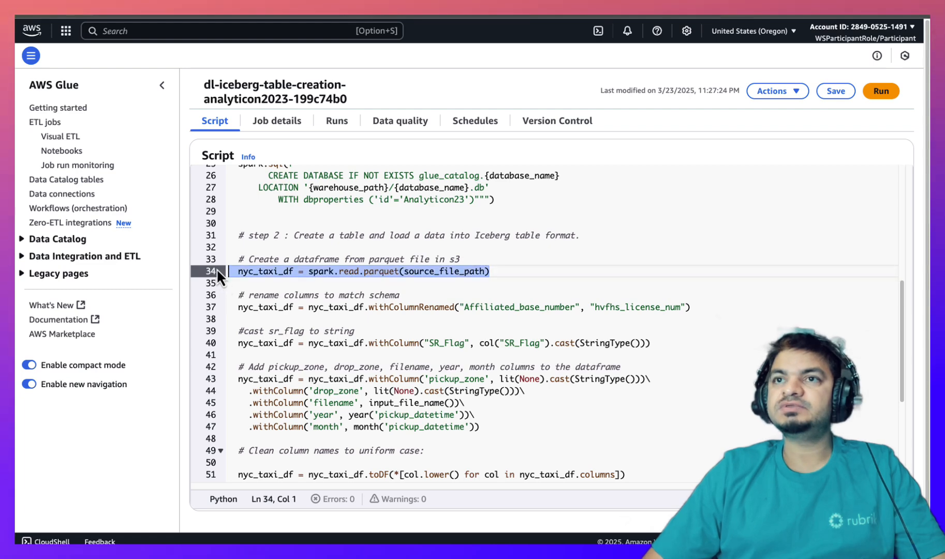
double_click(407, 273)
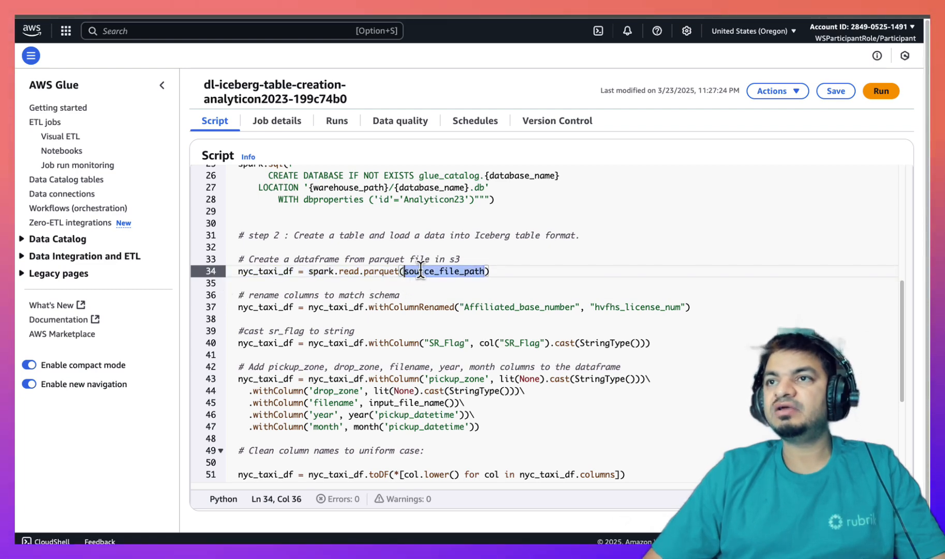
left_click_drag(909, 343, 890, 277)
left_click(465, 228)
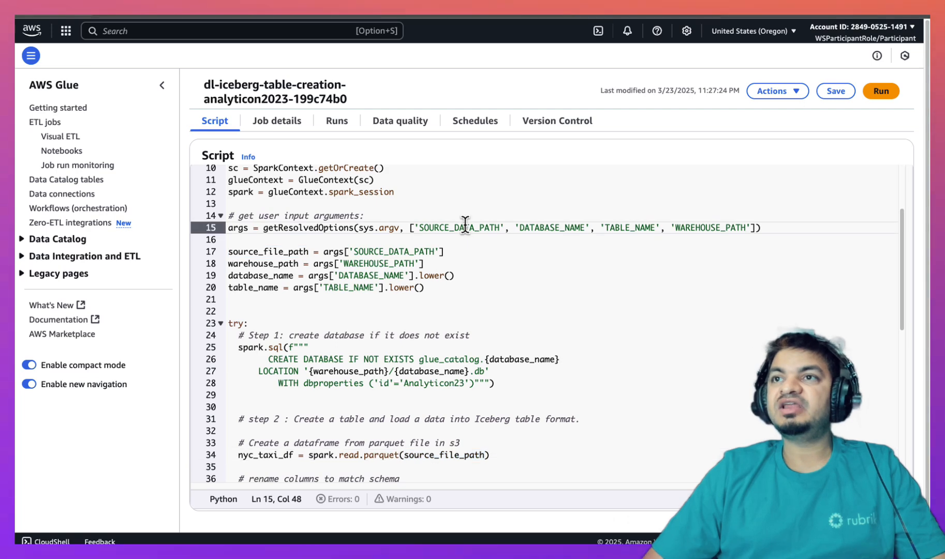
double_click(450, 228)
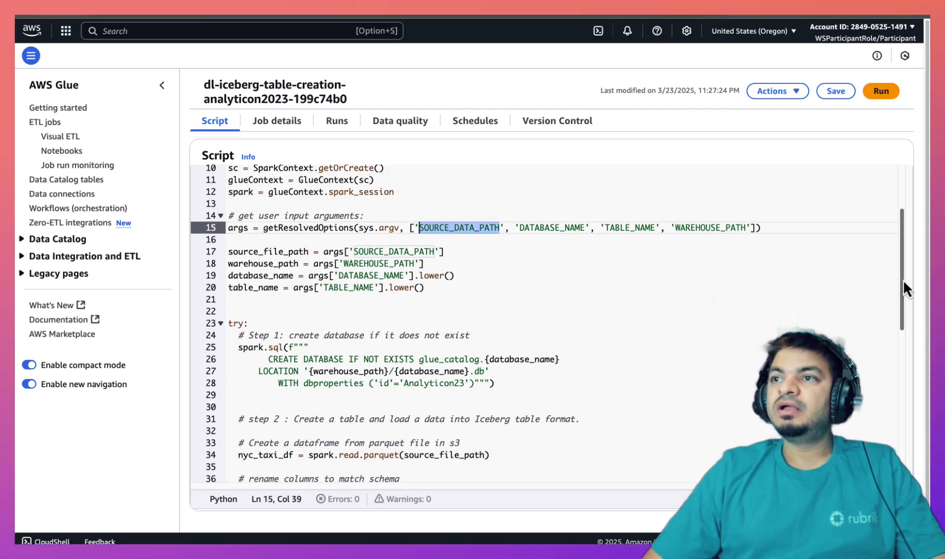
Step: Examine the script's renaming of Affiliated_base_number to hvfhs_license_num and the pyspark.sql.functions import line
left_click_drag(904, 280, 886, 357)
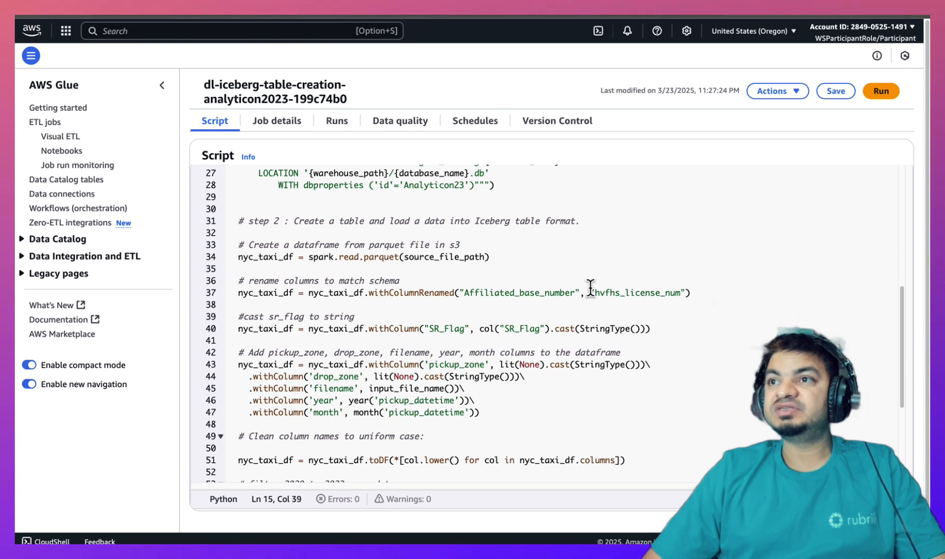
left_click_drag(595, 293, 677, 293)
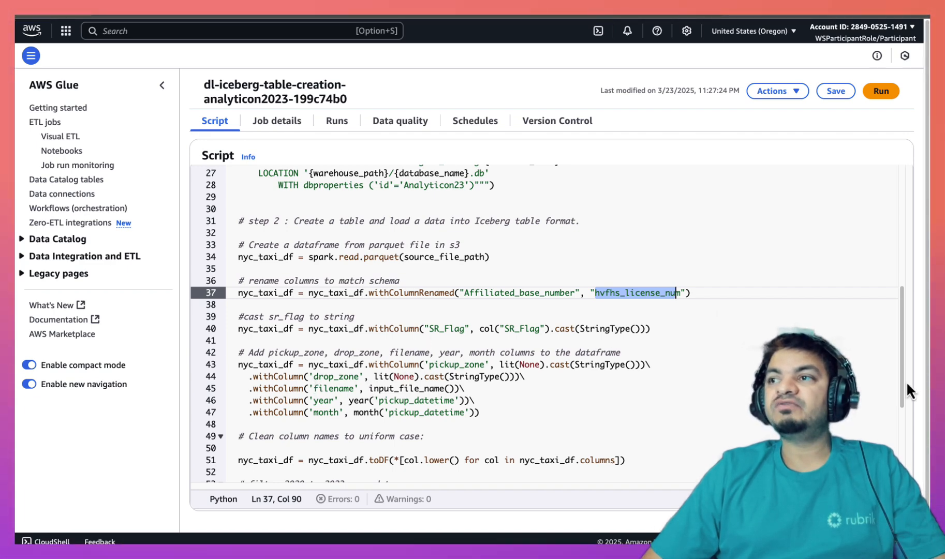
left_click_drag(905, 383, 886, 280)
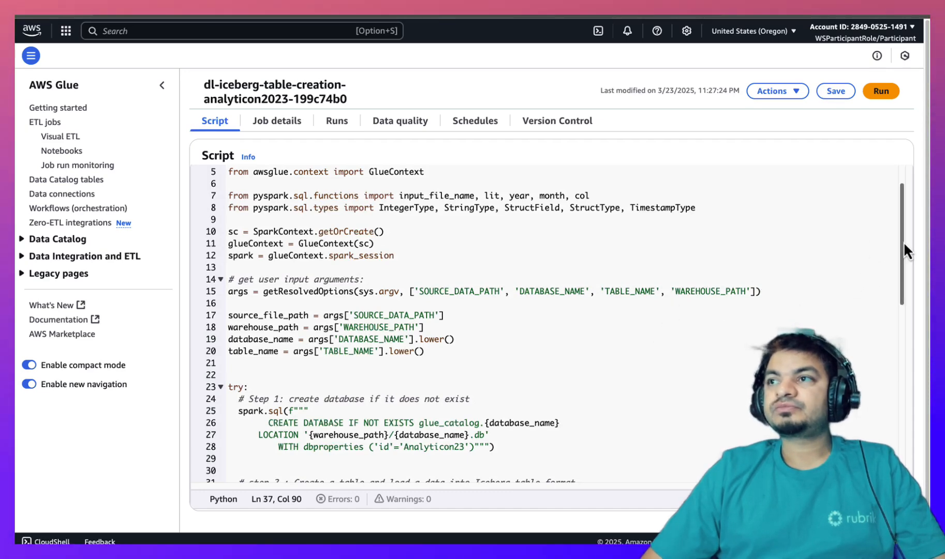
left_click_drag(903, 242, 876, 208)
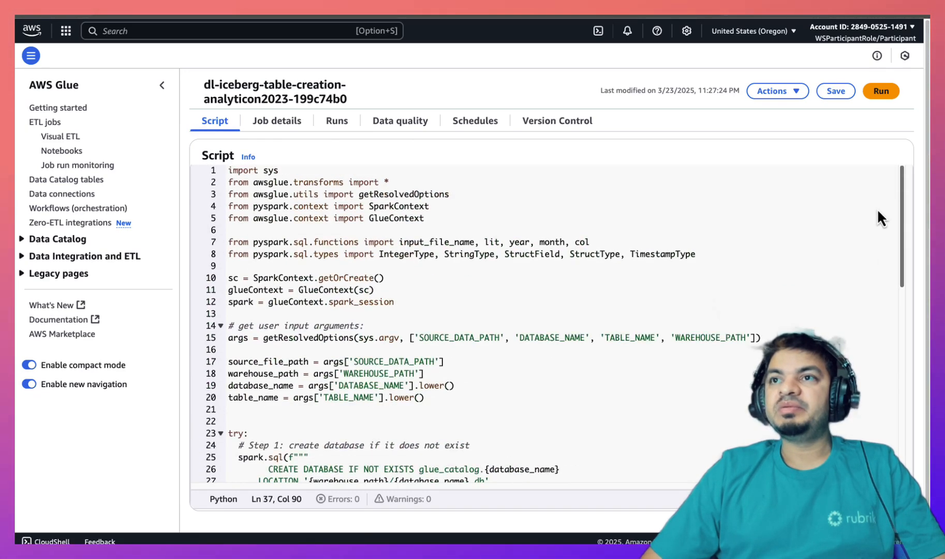
left_click(424, 242)
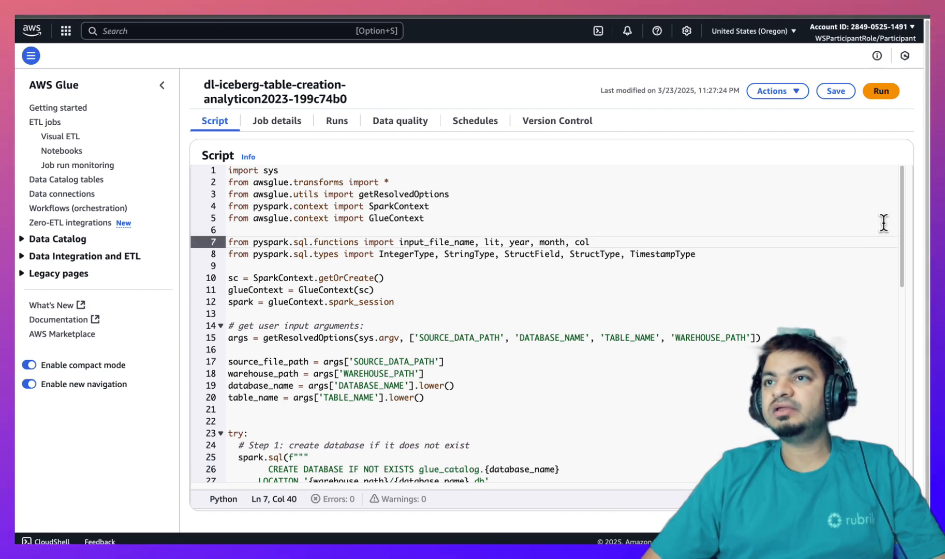
Step: Examine how the script derives the year and month columns from pickup_datetime and converts column names to uniform case
left_click_drag(904, 211, 887, 370)
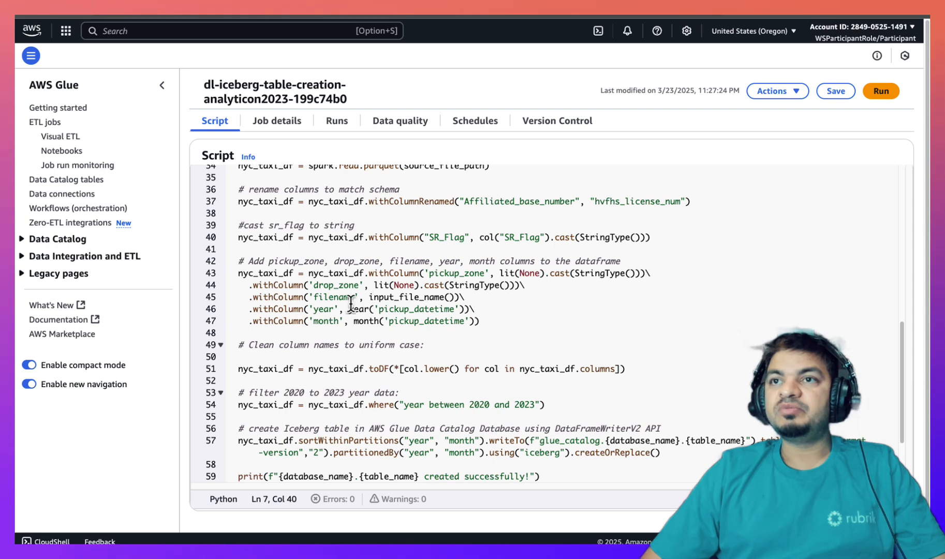
double_click(313, 309)
left_click_drag(349, 309, 411, 310)
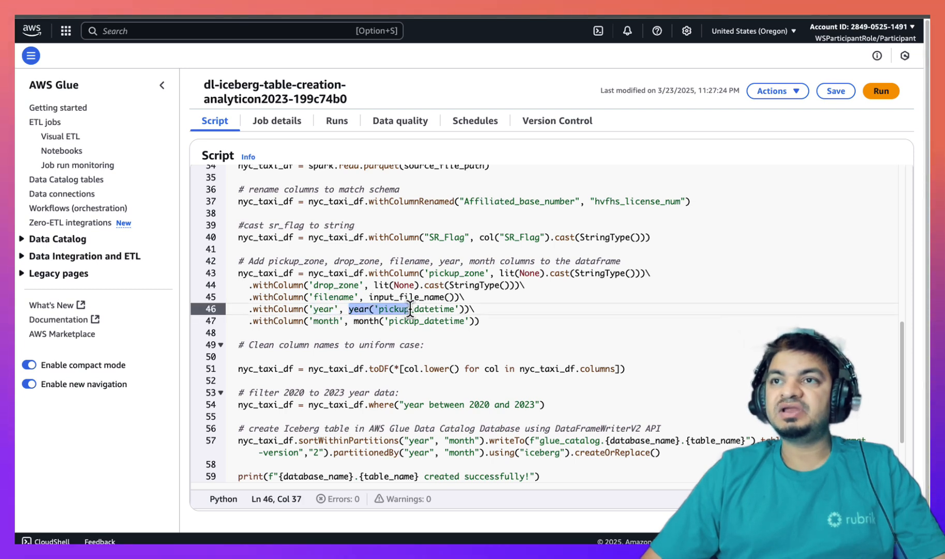
left_click(318, 320)
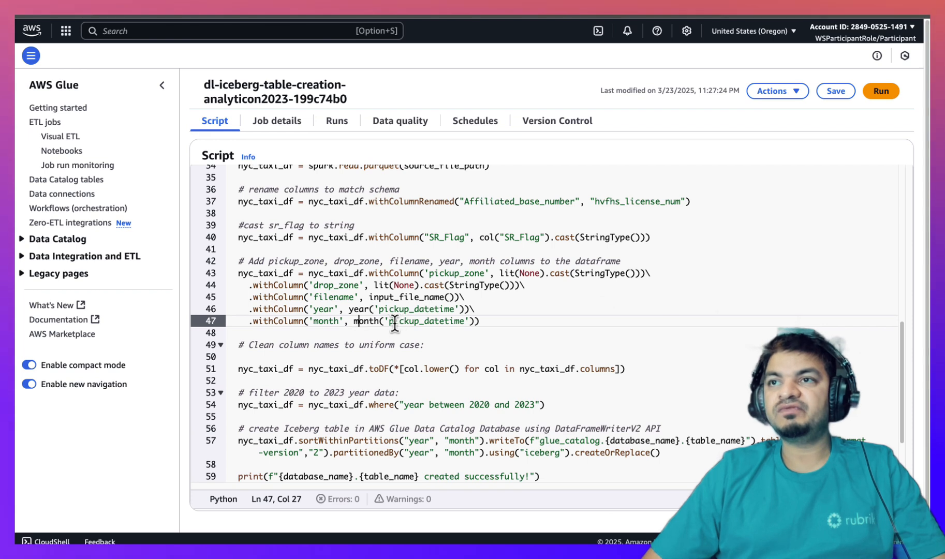
left_click(399, 344)
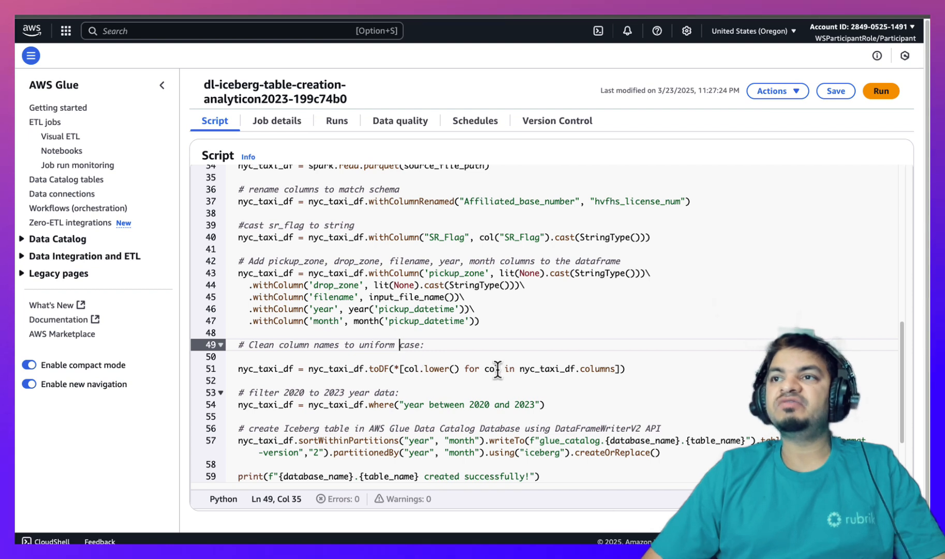
Step: Examine the script's partitioned Iceberg table write and its closing success message, Spark stop and exception handling
scroll(901, 352, "down", 2)
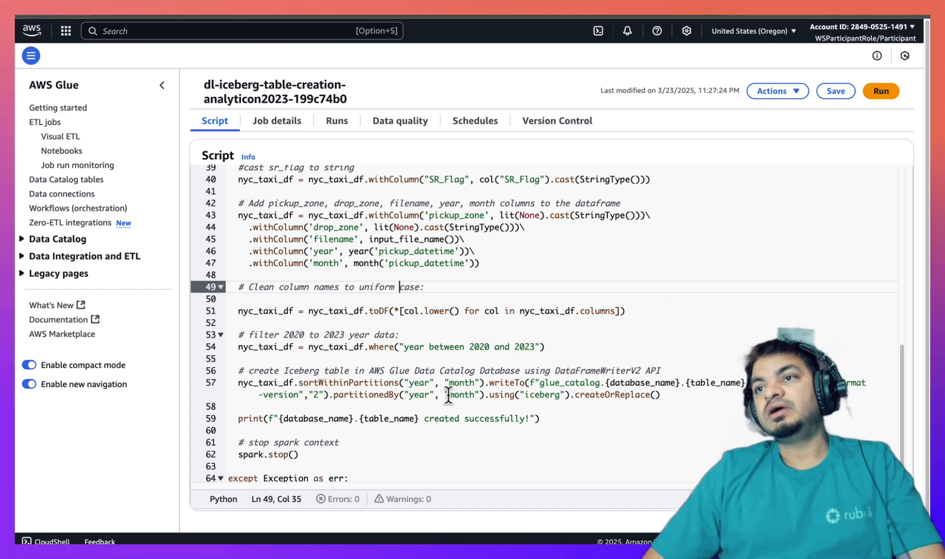
double_click(307, 383)
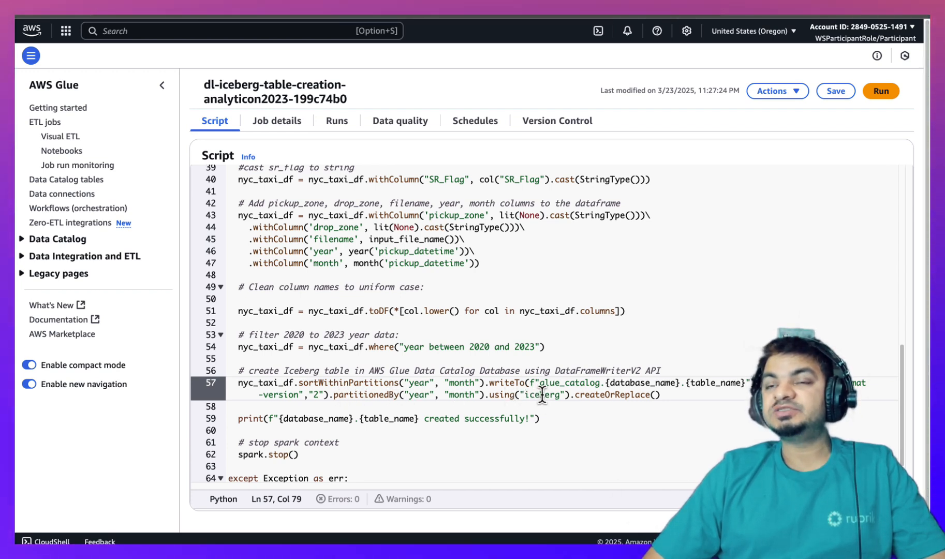
left_click(334, 443)
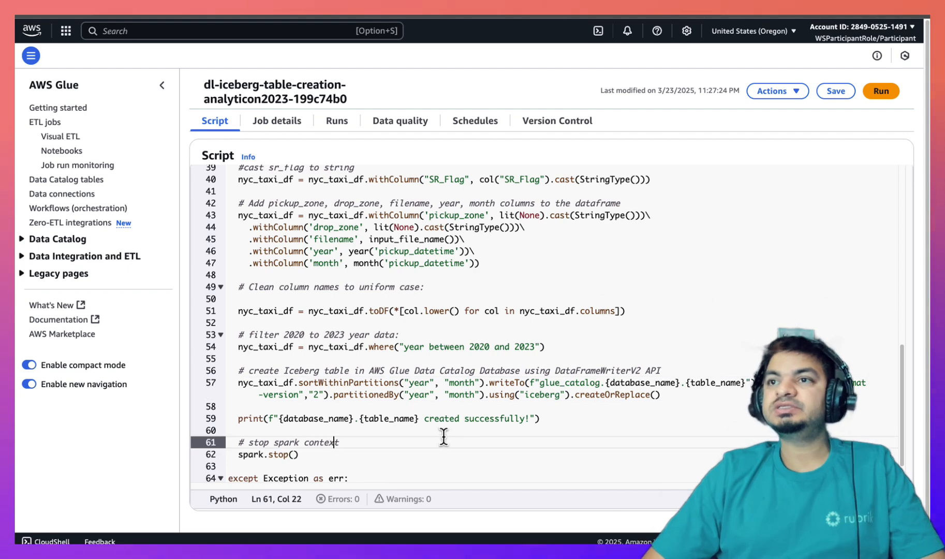
left_click_drag(422, 421, 538, 421)
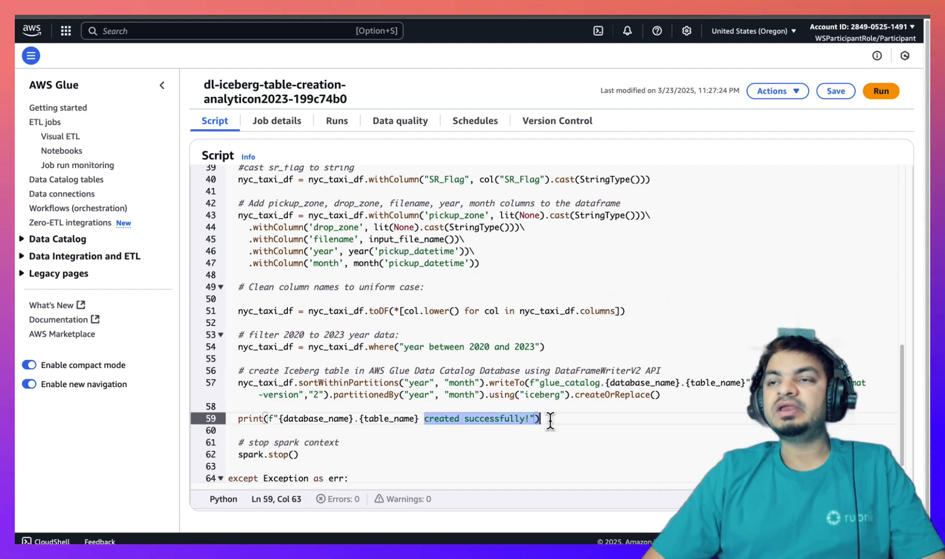
left_click_drag(901, 413, 901, 445)
scroll(886, 362, "up", 2)
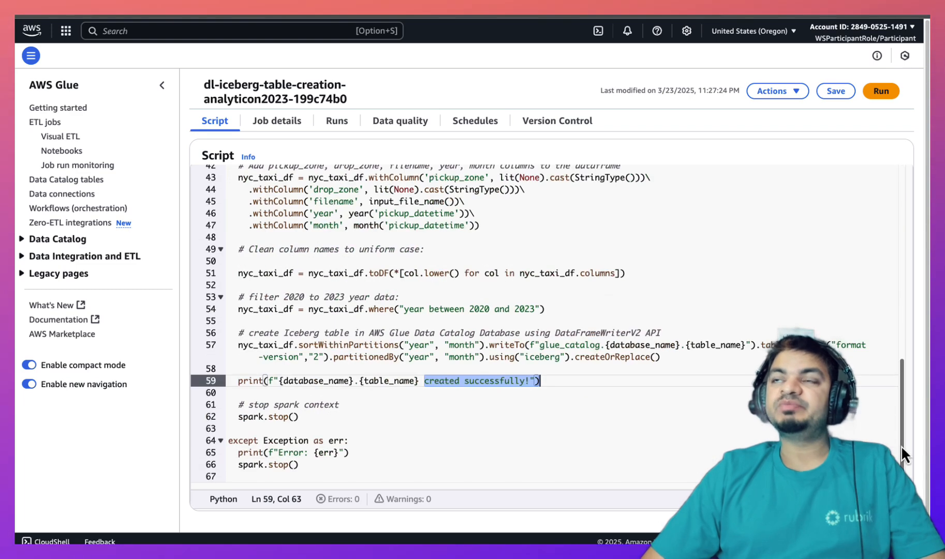
Step: Recheck the job parameters in the advanced properties of the job details
left_click(279, 122)
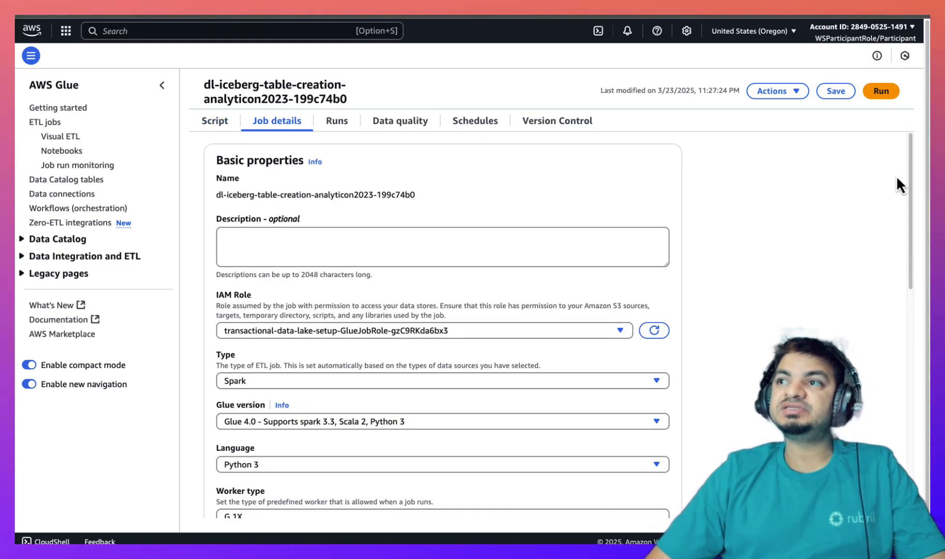
left_click_drag(910, 181, 919, 409)
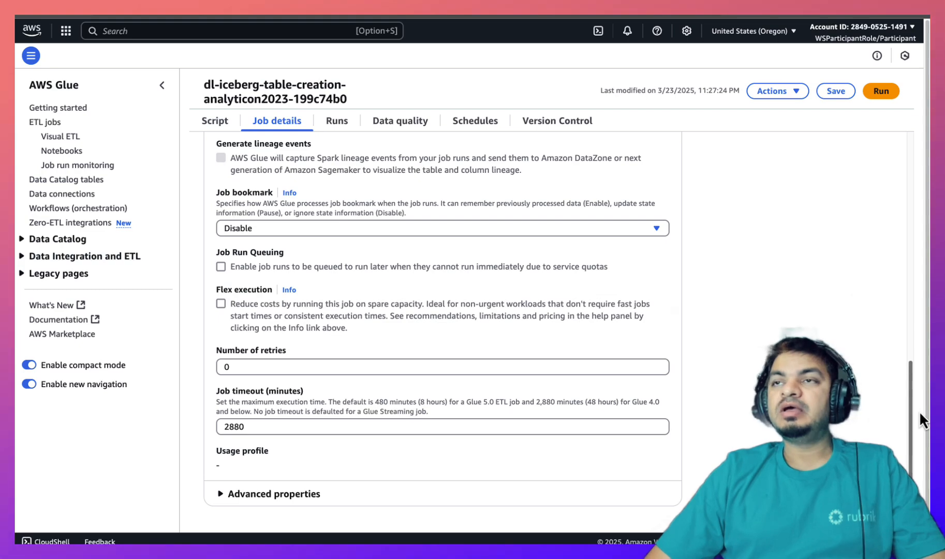
left_click(294, 498)
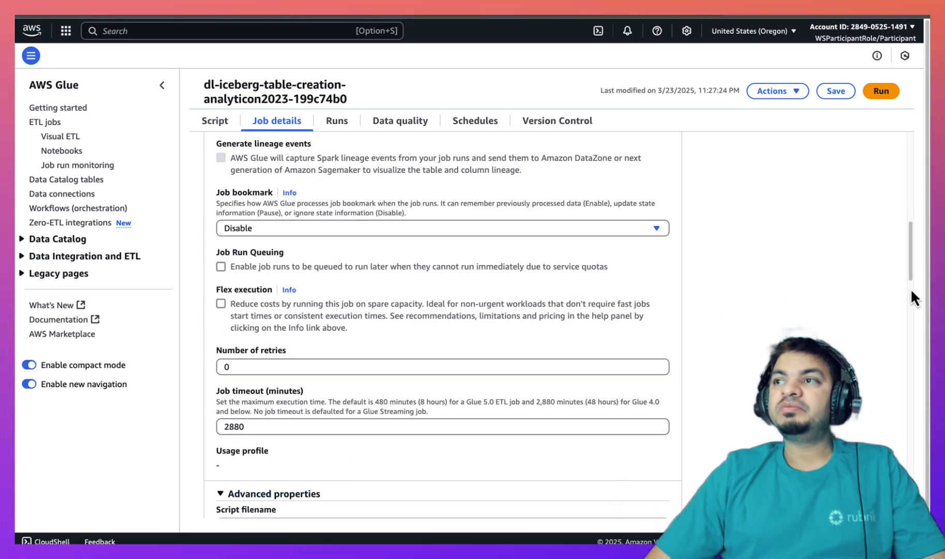
left_click_drag(909, 263, 916, 493)
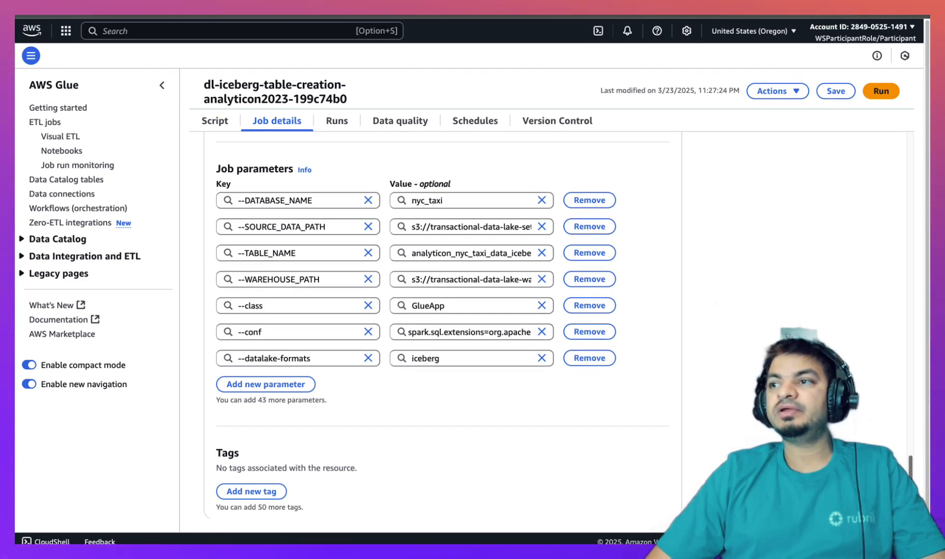
scroll(900, 375, "up", 20)
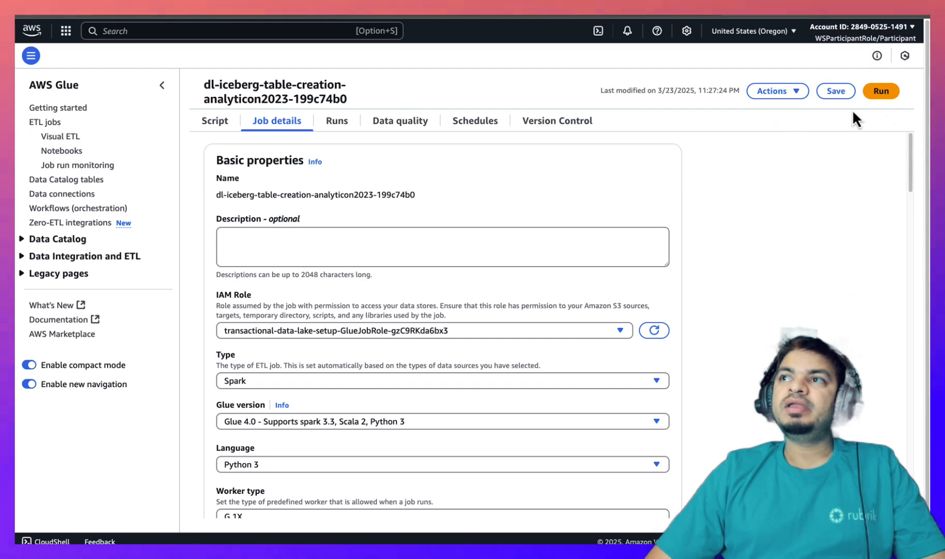
Step: Run the dl-iceberg-table-creation job and open its list of job runs
left_click(880, 91)
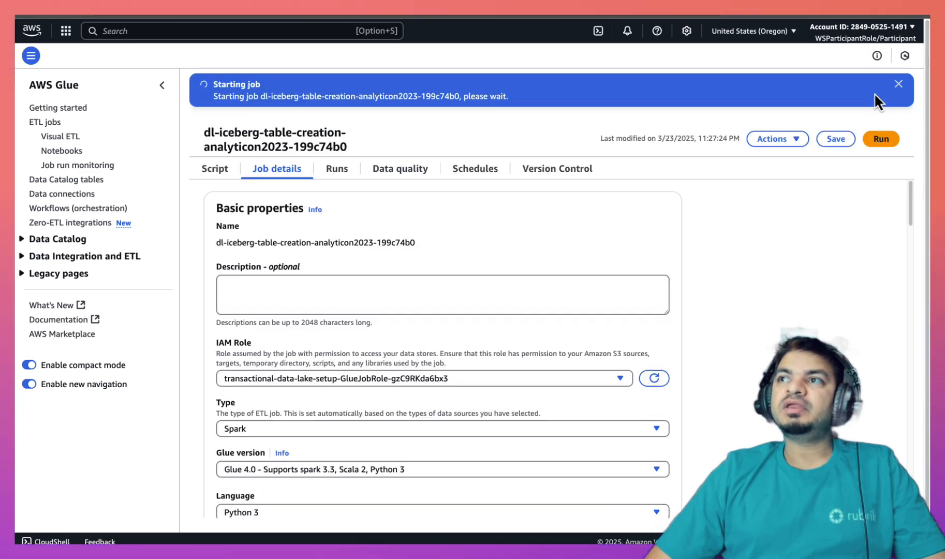
left_click(335, 179)
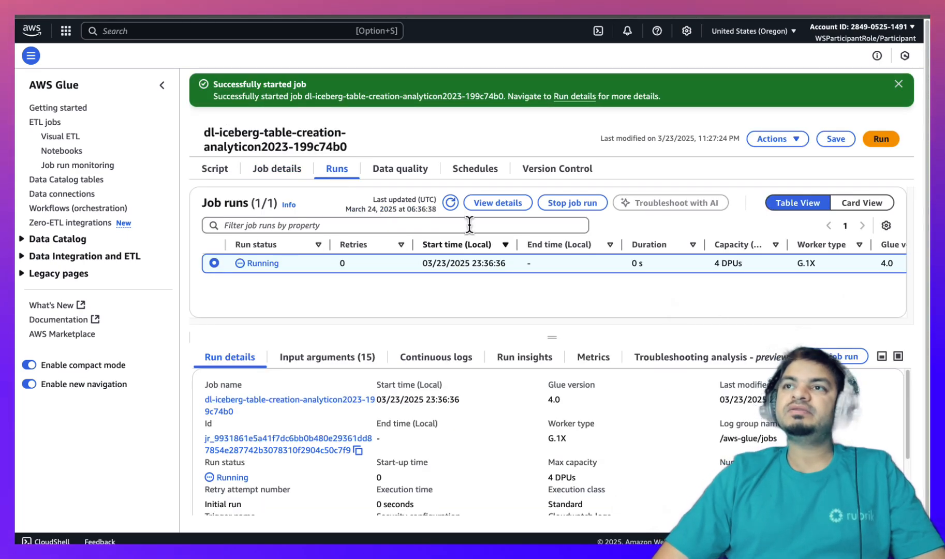
Step: Monitor the job run by repeatedly refreshing the job runs list and checking the run status and details
left_click(451, 203)
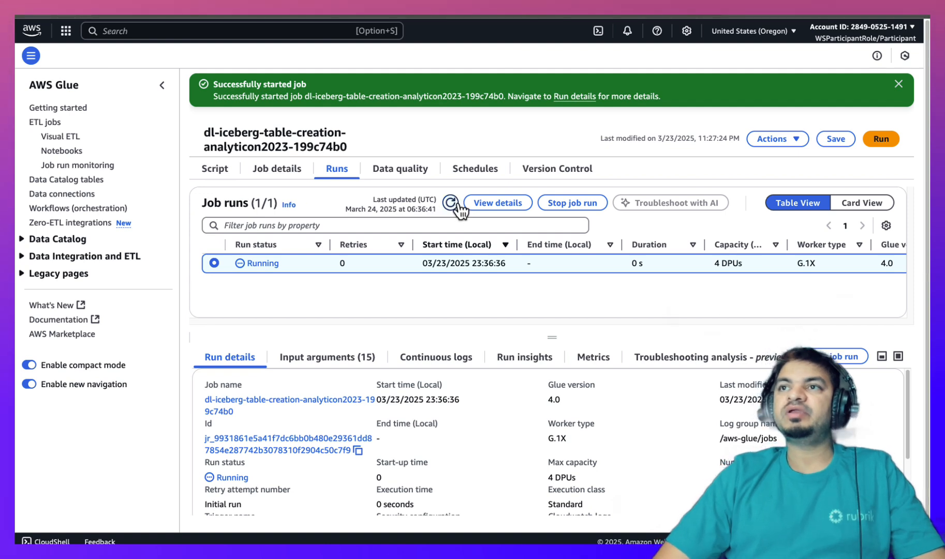
left_click(452, 204)
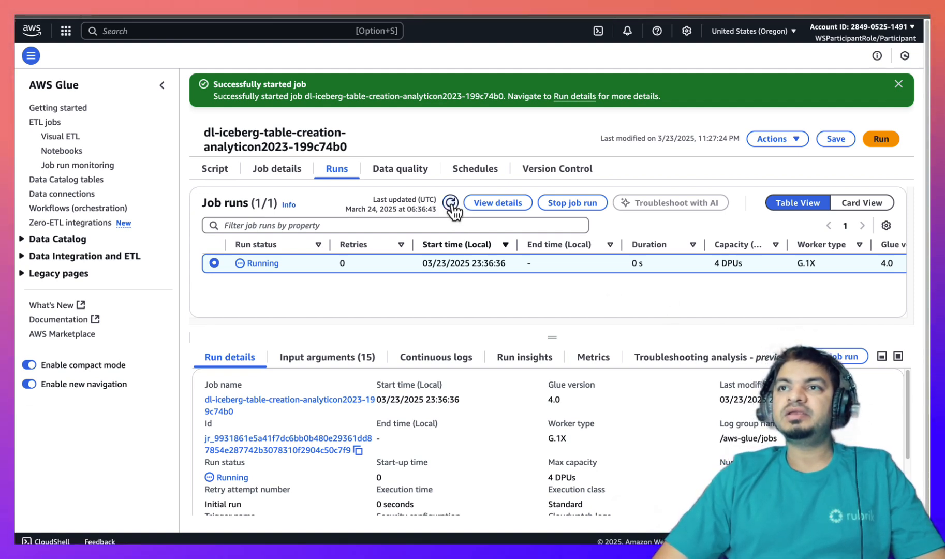
left_click(451, 204)
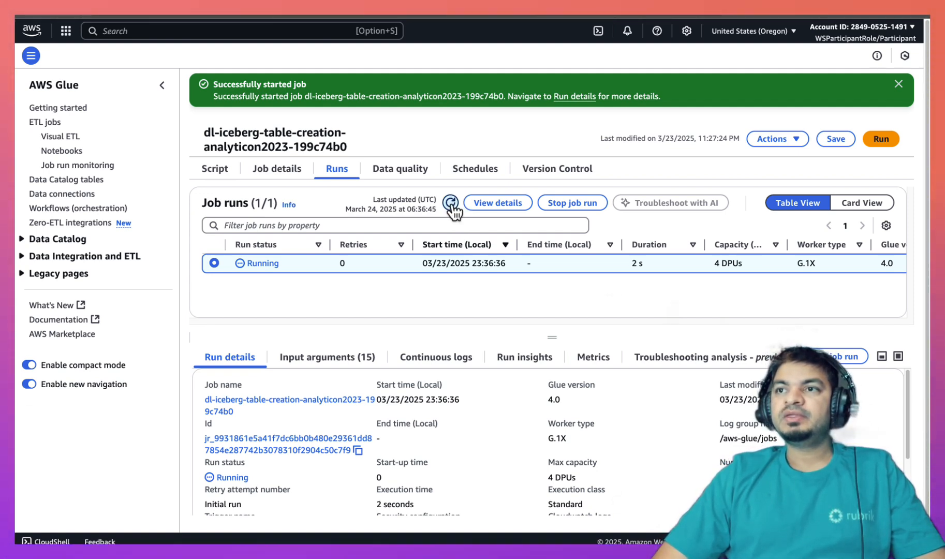
left_click(451, 204)
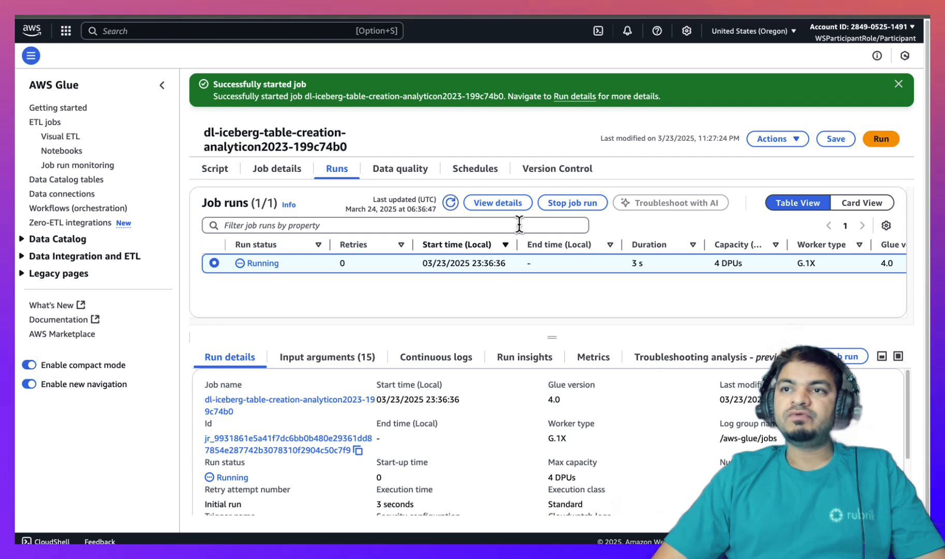
left_click_drag(907, 396, 908, 420)
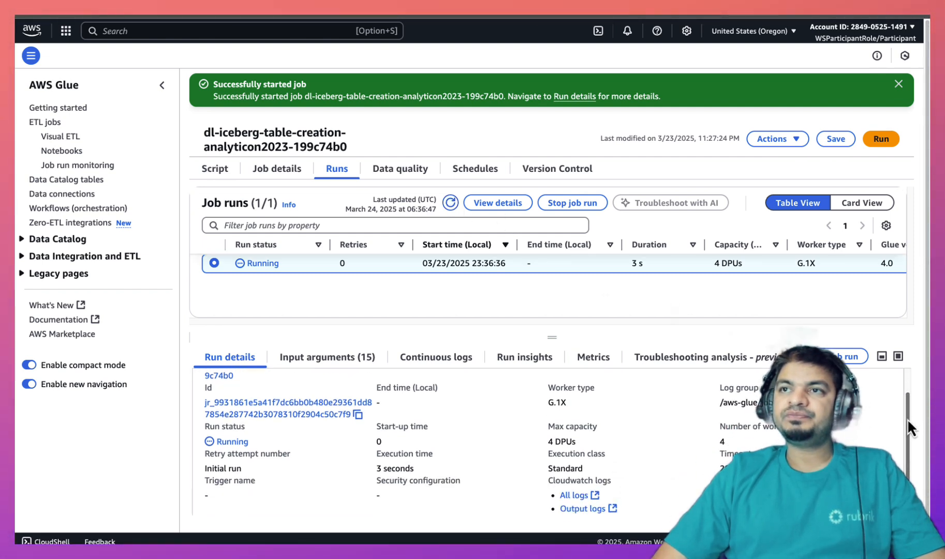
left_click(452, 204)
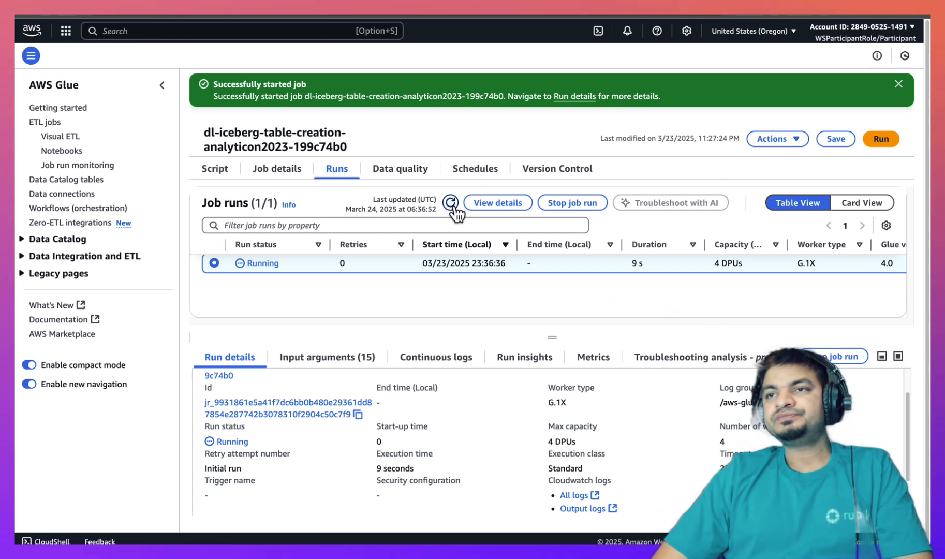
left_click(452, 204)
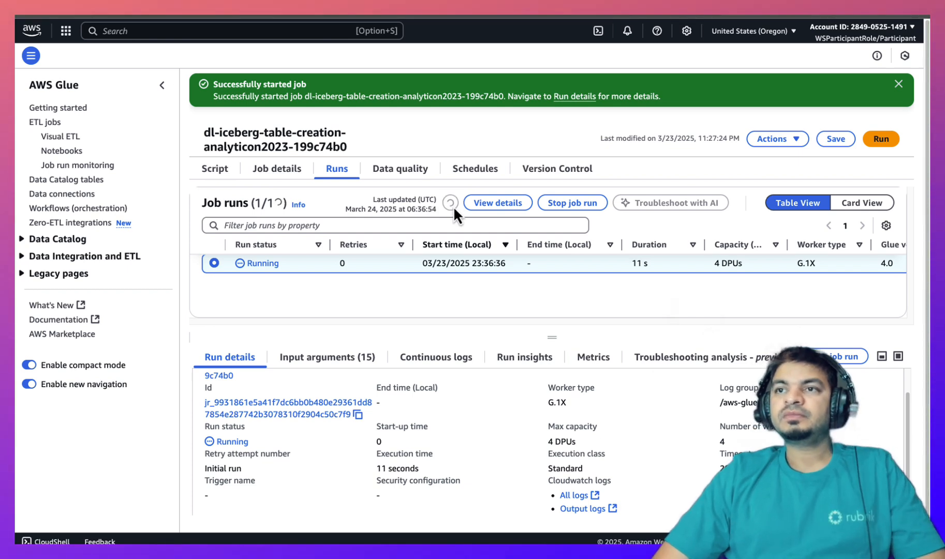
left_click(452, 204)
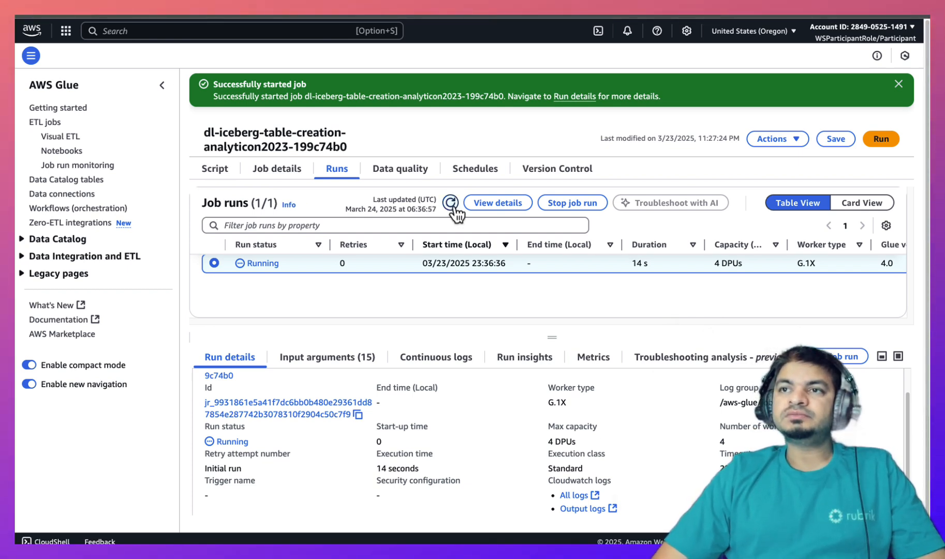
left_click(452, 204)
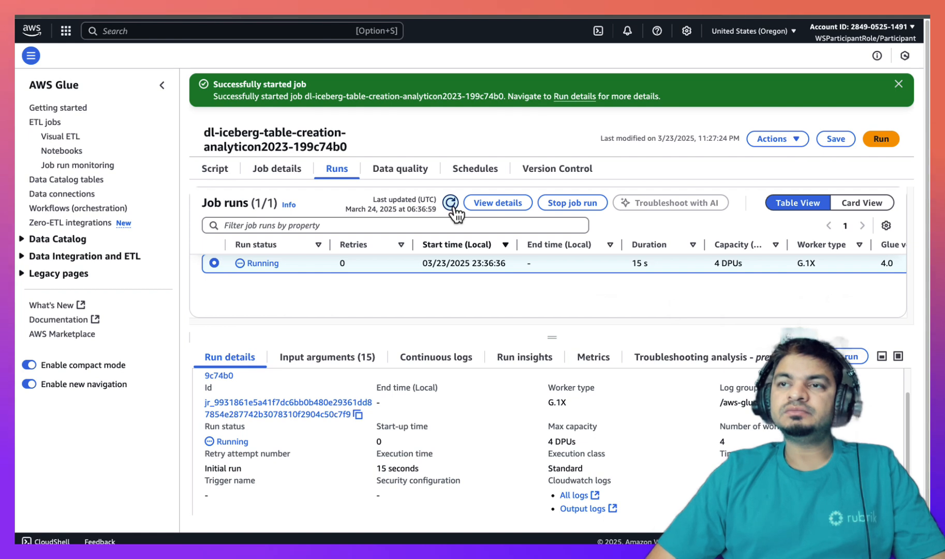
left_click(452, 204)
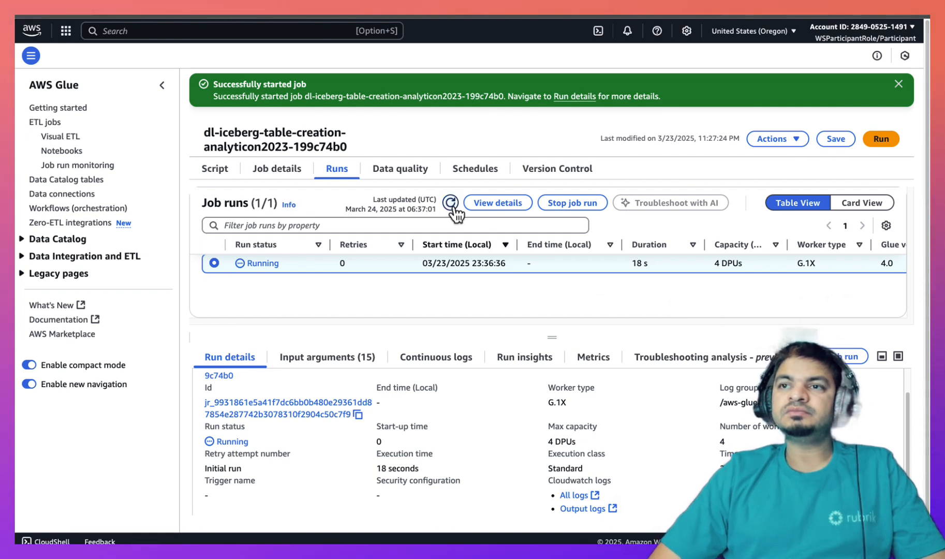
left_click(453, 205)
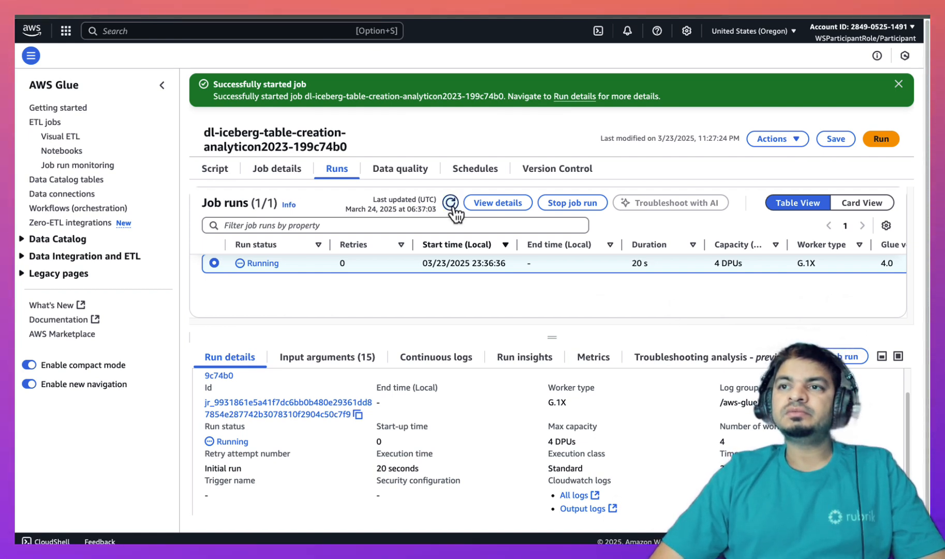
left_click(452, 204)
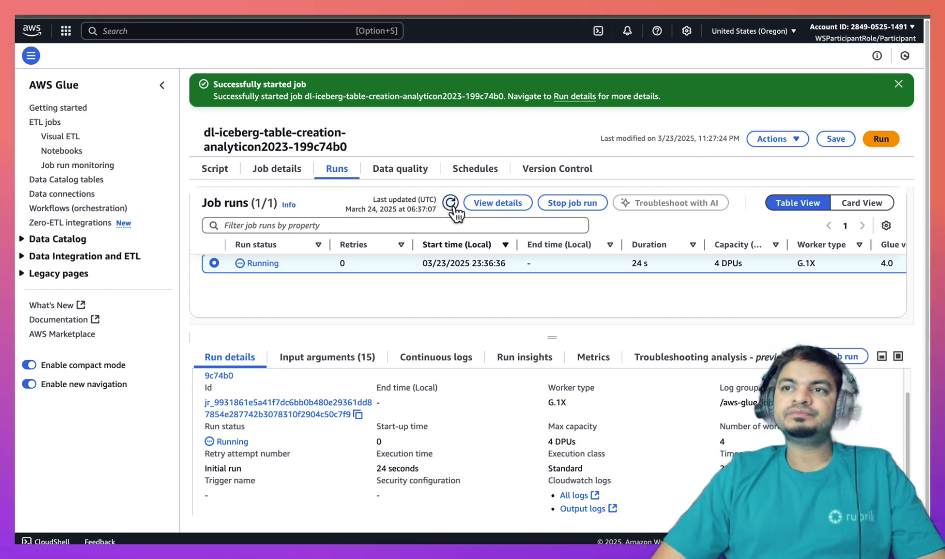
left_click(452, 203)
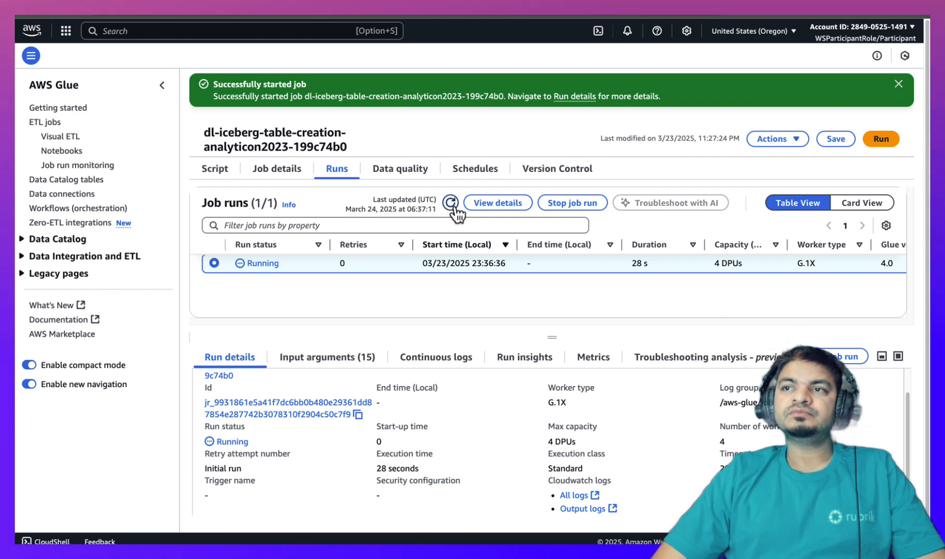
left_click(451, 204)
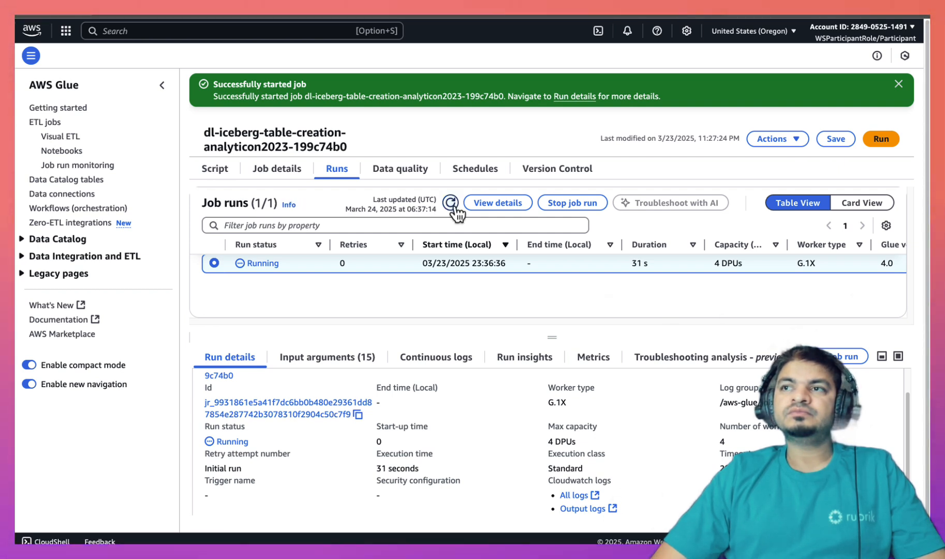
left_click(452, 203)
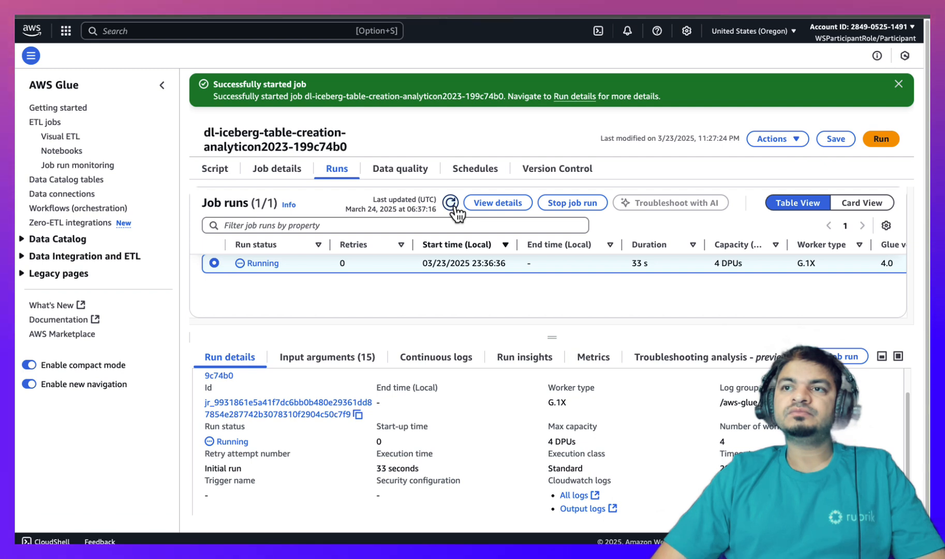
left_click(451, 203)
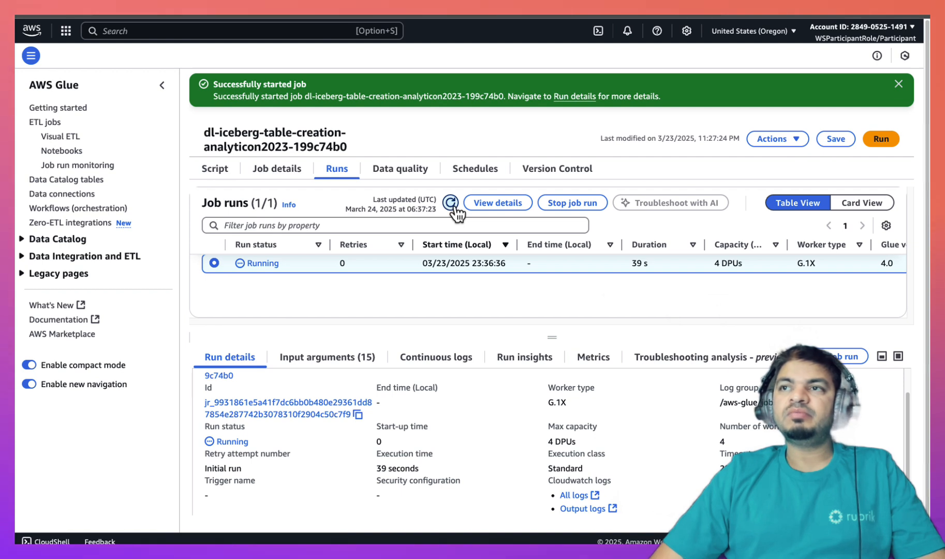
left_click(451, 204)
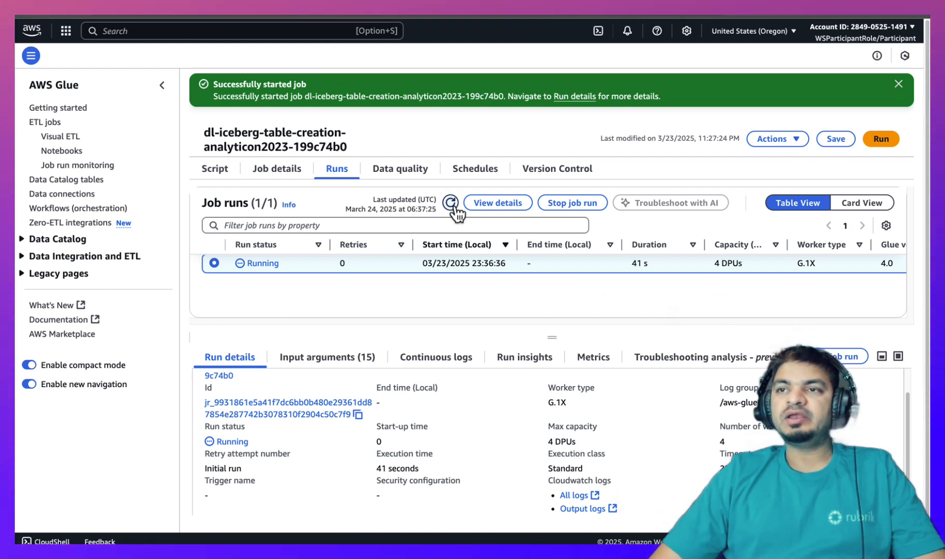
left_click(451, 204)
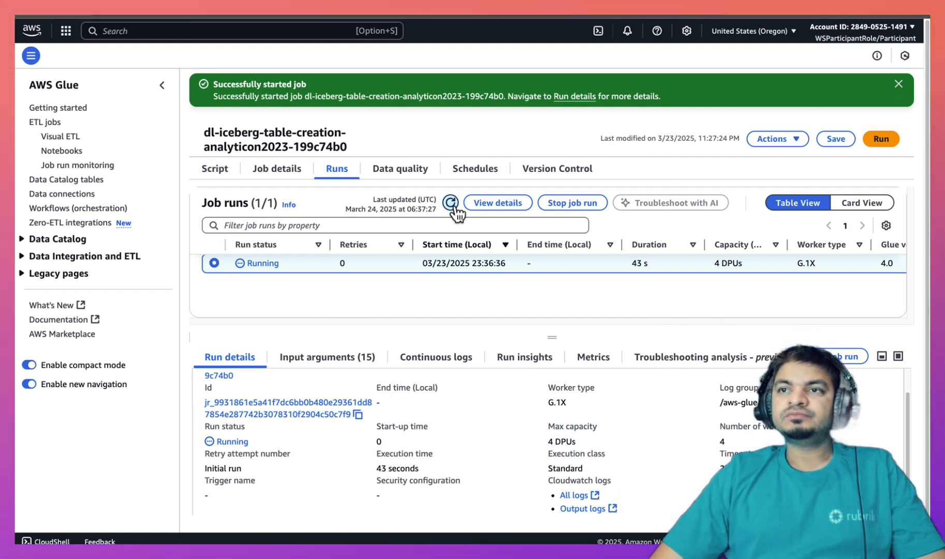
left_click(451, 203)
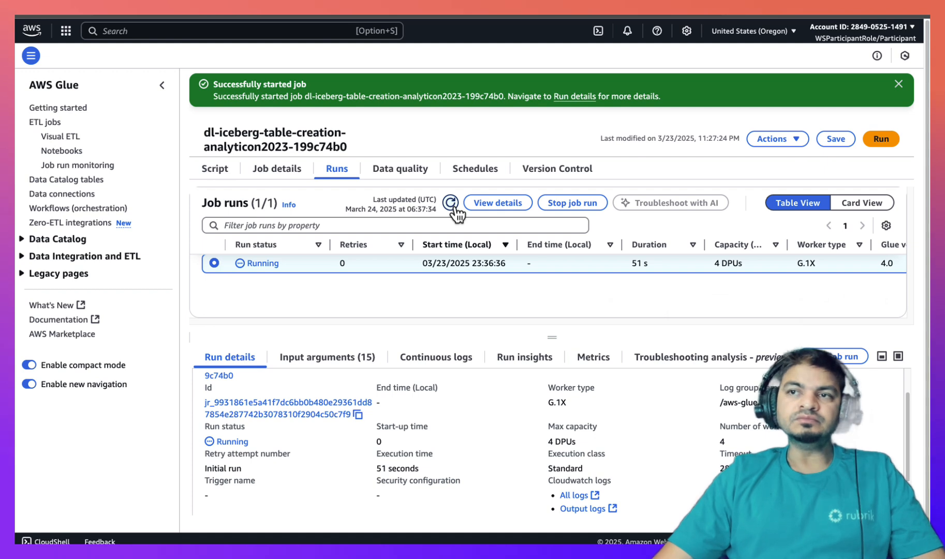
left_click(454, 206)
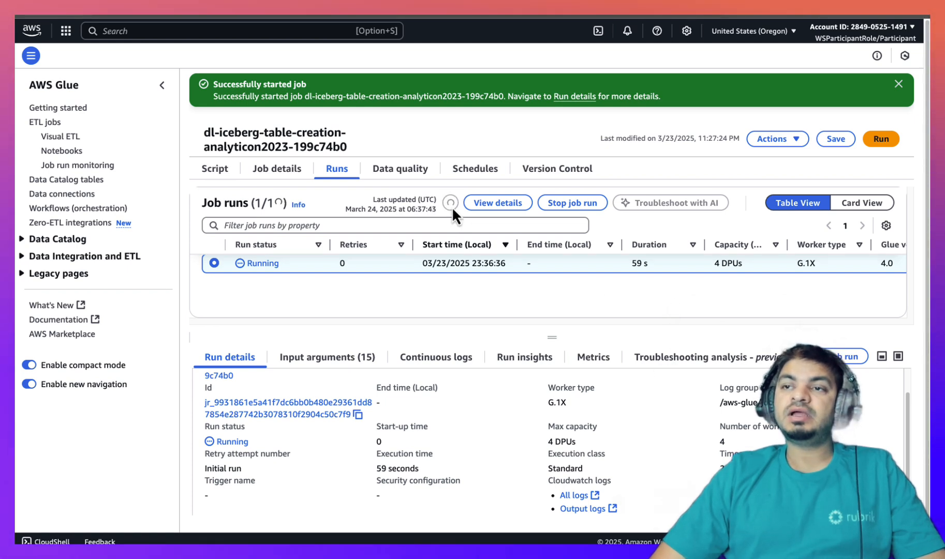
left_click(452, 205)
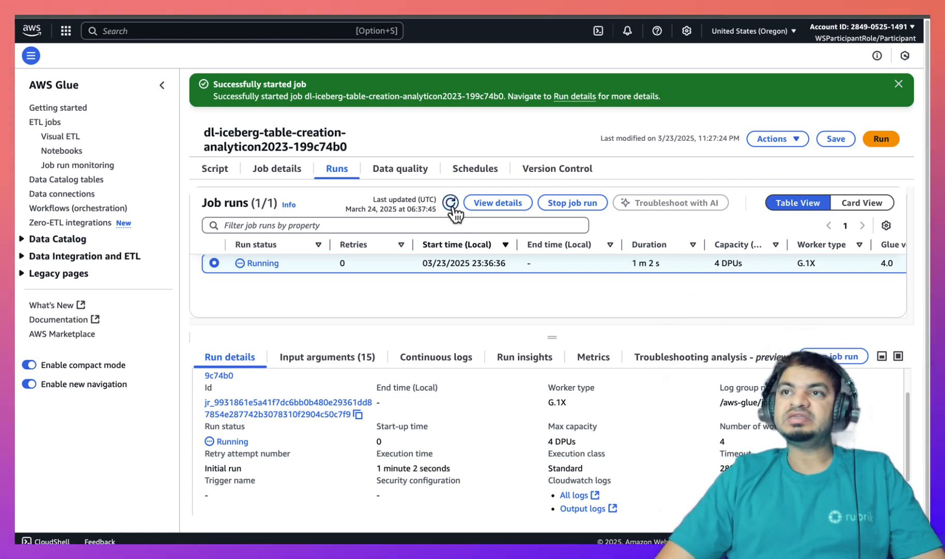
left_click(452, 205)
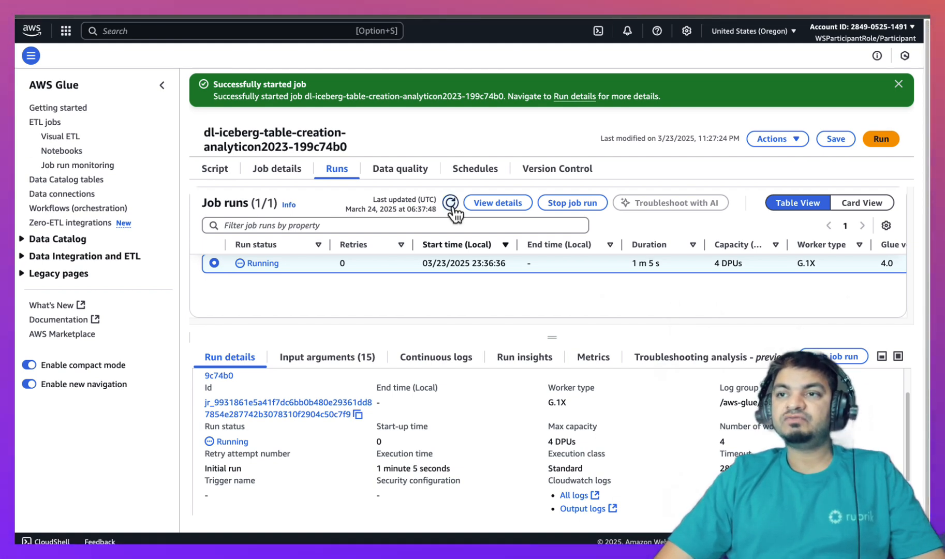
left_click(452, 205)
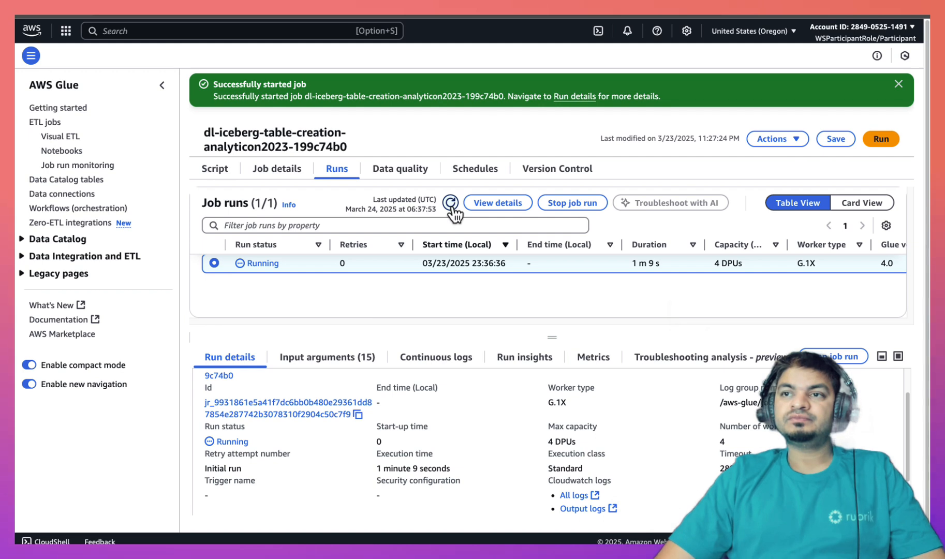
left_click(451, 205)
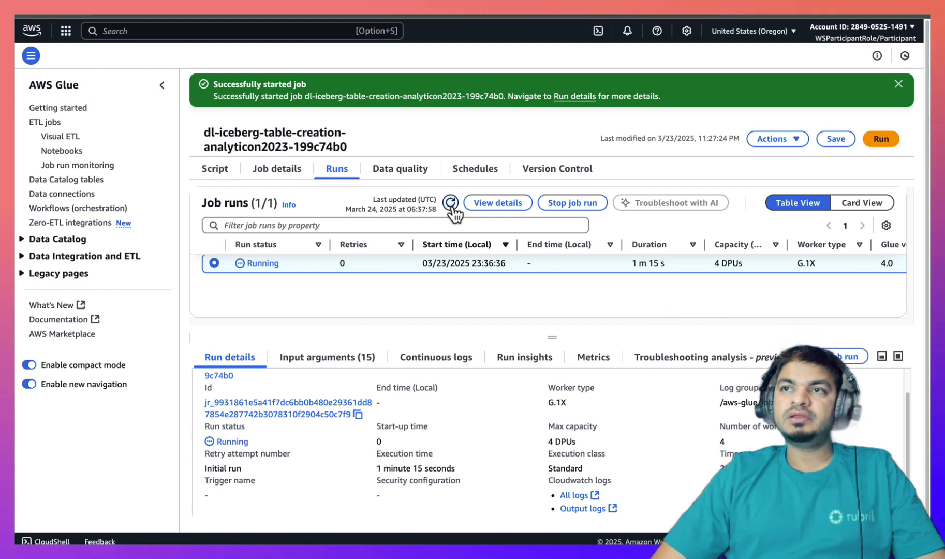
Step: Revisit the job's script and job details, and recheck the run status in the refreshed job runs list
left_click(215, 173)
left_click(282, 125)
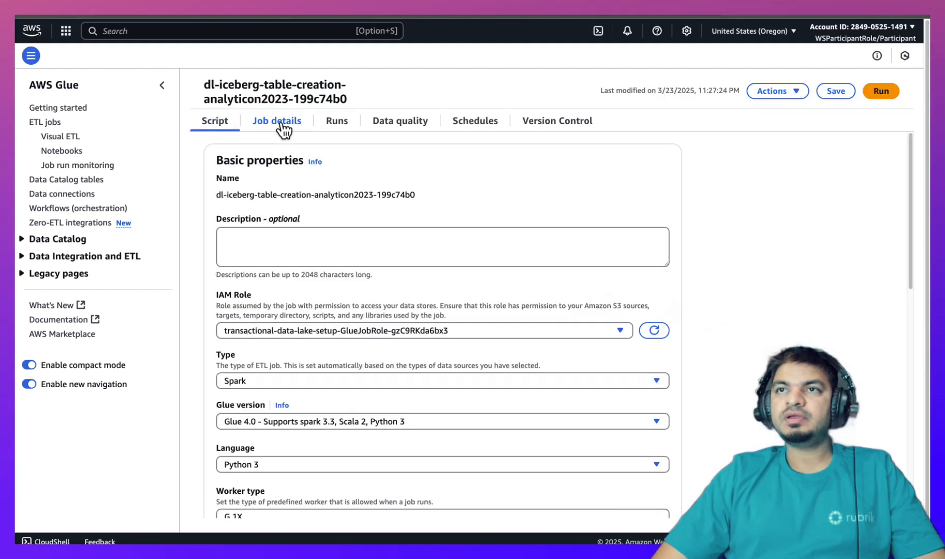
left_click(345, 126)
left_click(451, 154)
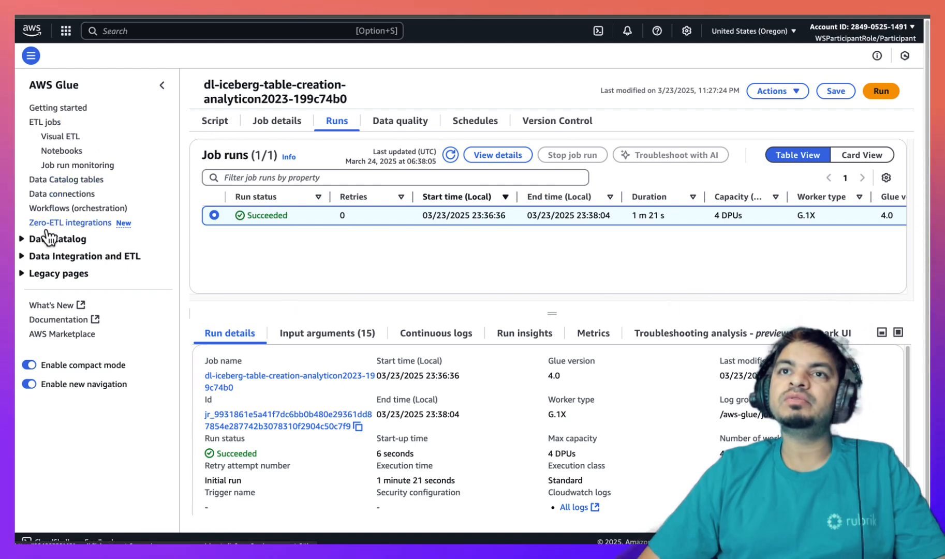
Step: Open the Data Catalog's databases and widen the Location URI column to read the nyc_taxi database's full S3 path
left_click(25, 239)
left_click(61, 255)
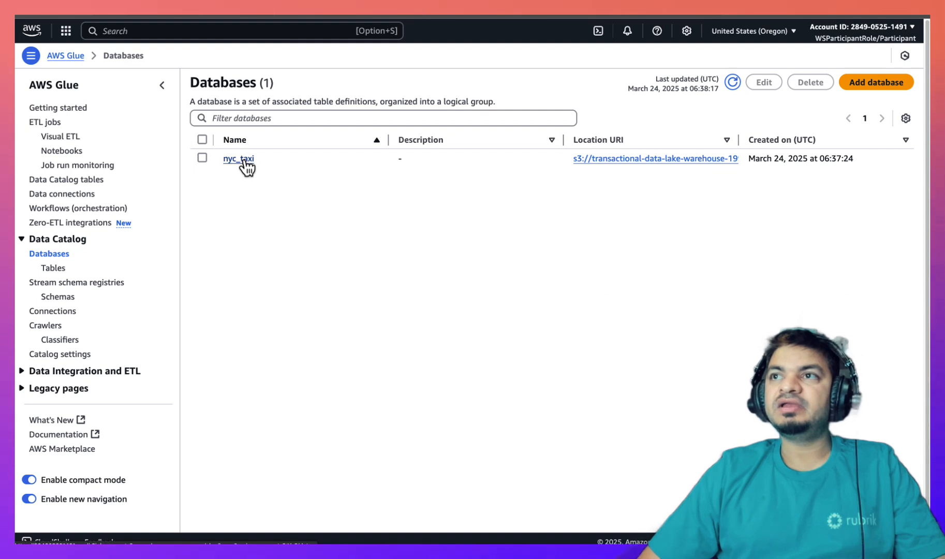
left_click_drag(736, 136, 851, 136)
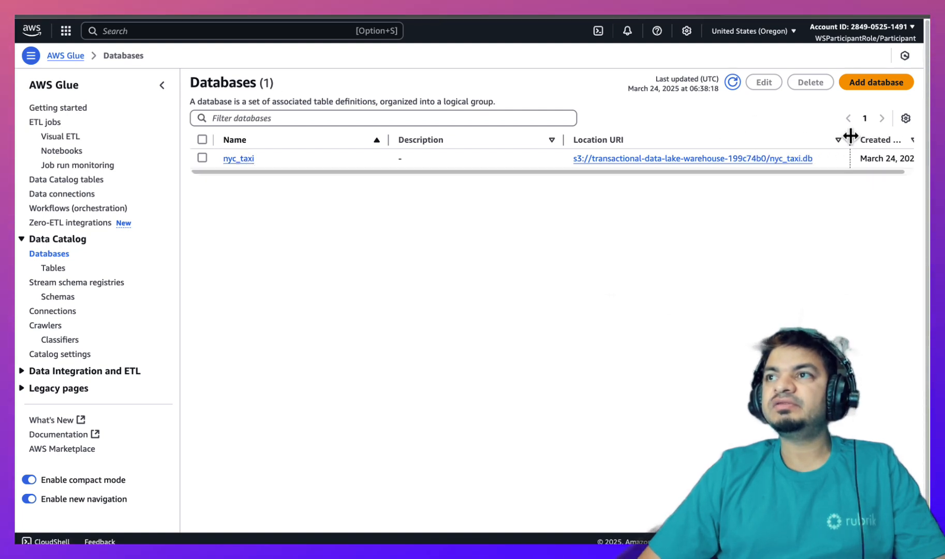
left_click(770, 163)
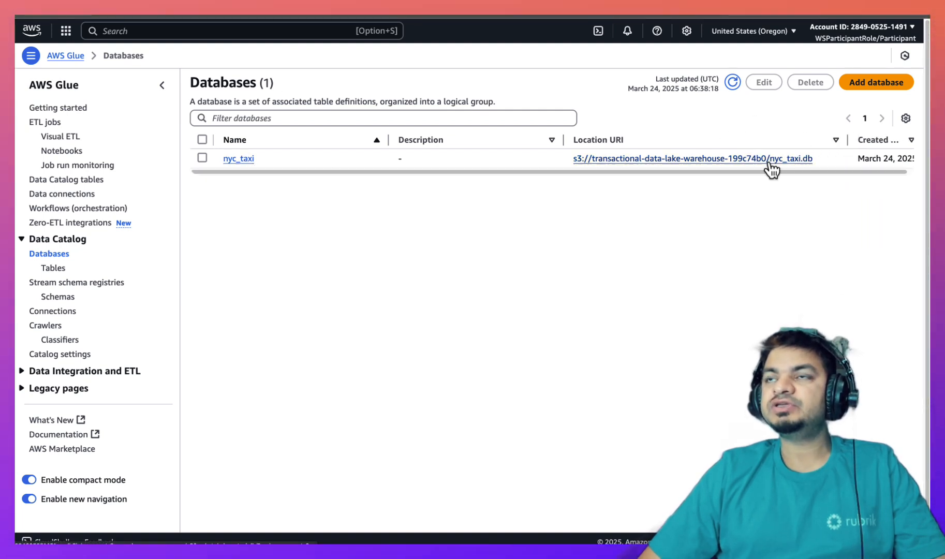
Step: Check the name and S3 location of the table in the nyc_taxi database, and open the analyticon_nyc_taxi_data_iceberg table's details
left_click(240, 159)
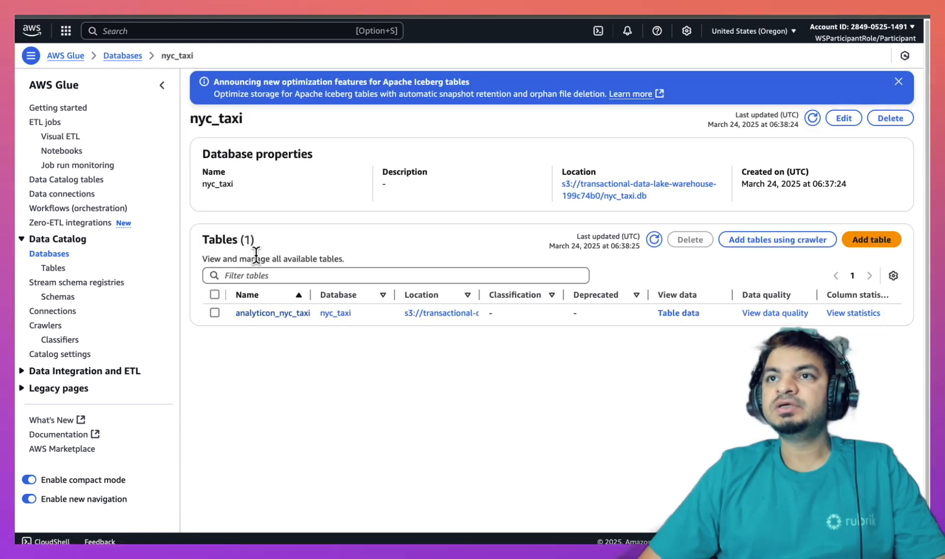
left_click_drag(309, 294, 375, 294)
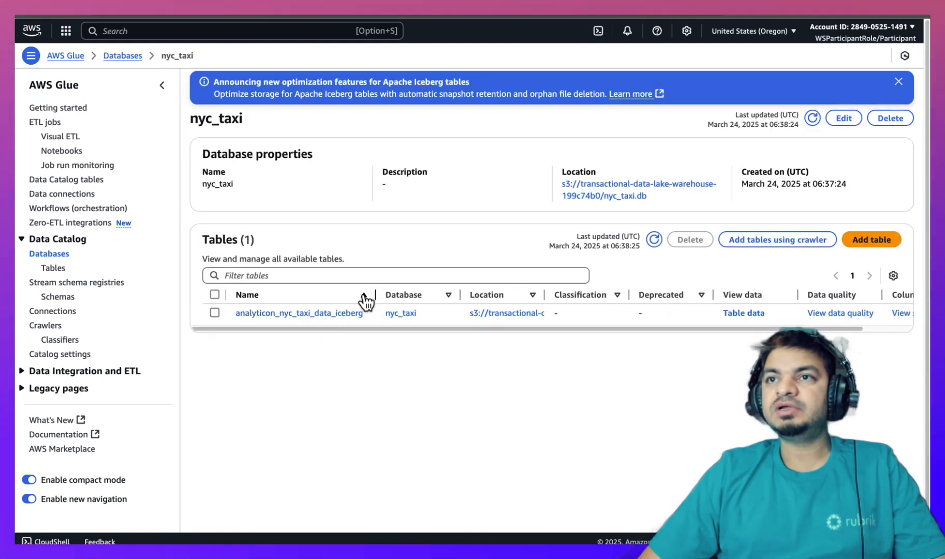
left_click_drag(543, 296, 693, 296)
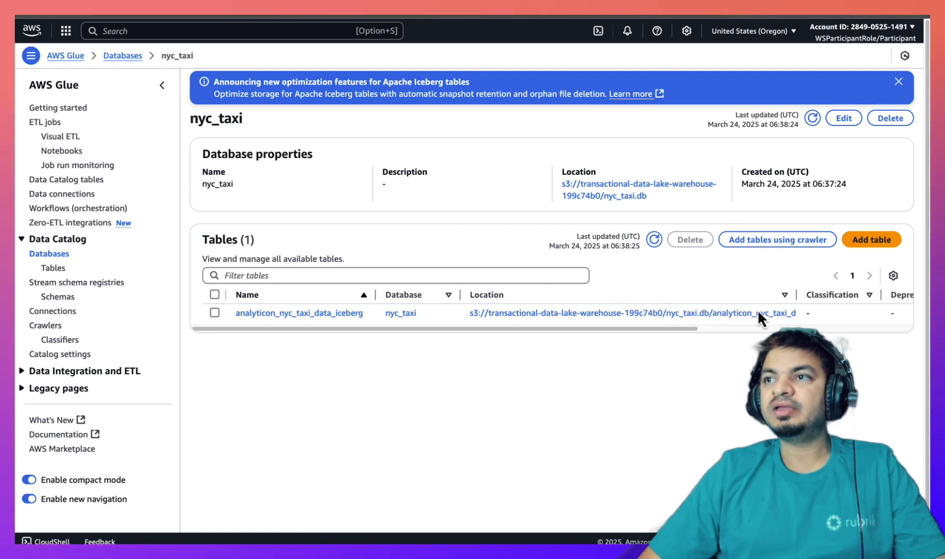
scroll(673, 334, "right", 3)
scroll(678, 337, "left", 3)
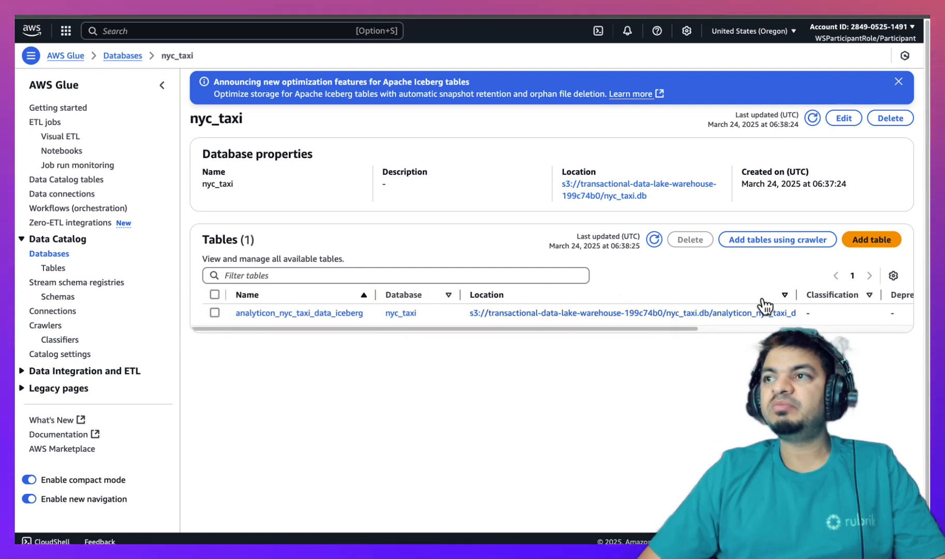
left_click_drag(841, 294, 649, 294)
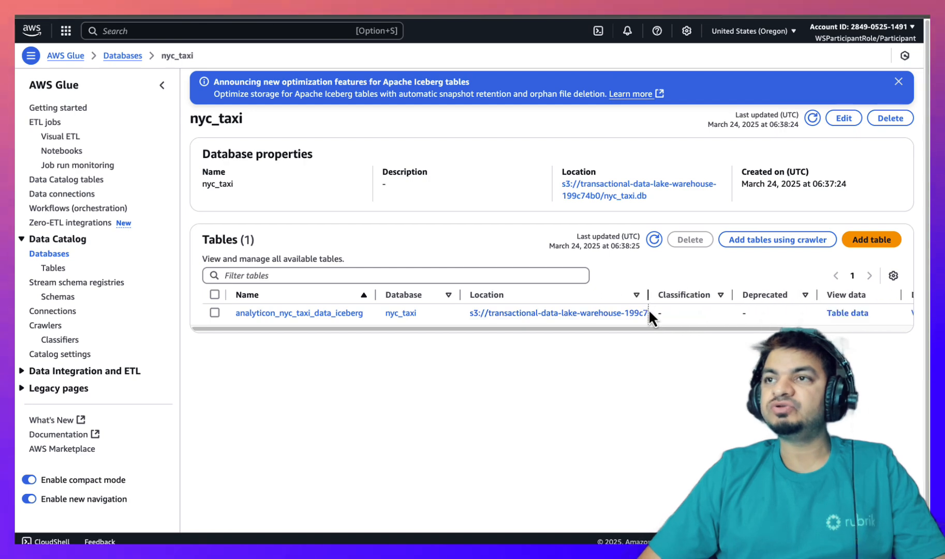
left_click(338, 312)
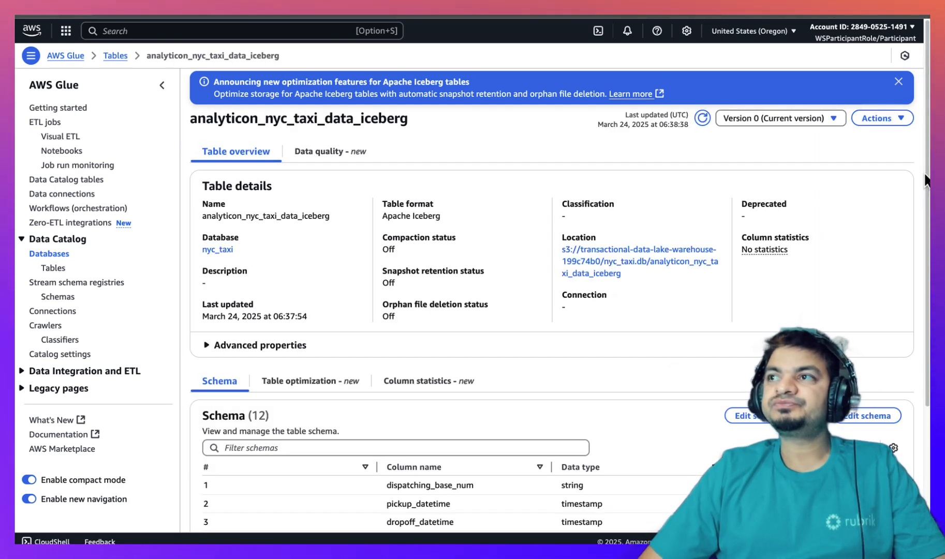
Step: Review the column names and data types in the table's schema, along with its table details
scroll(363, 326, "down", 4)
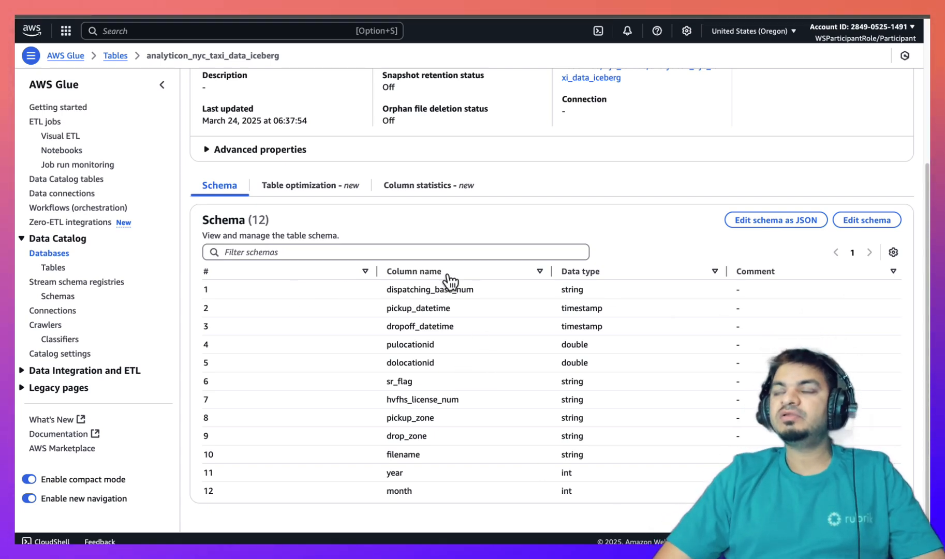
scroll(926, 268, "up", 1)
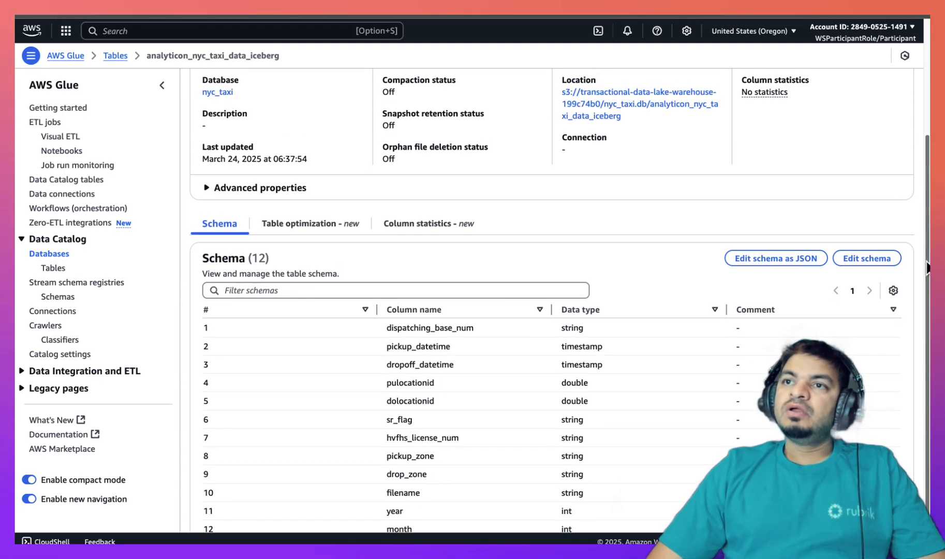
scroll(927, 268, "down", 1)
scroll(914, 287, "up", 5)
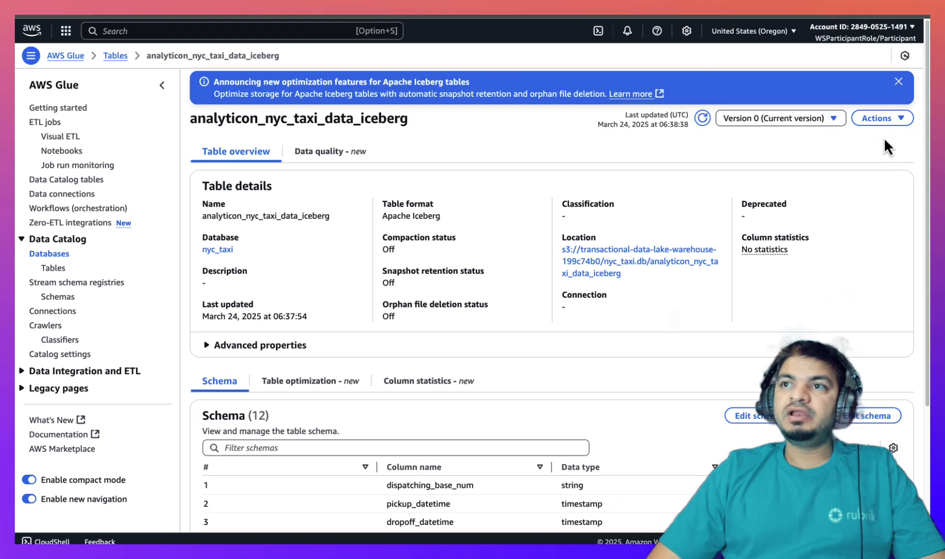
Step: Open the table's S3 location and trace its folder hierarchy from the warehouse bucket through nyc_taxi.db back to the table folder
left_click(608, 265)
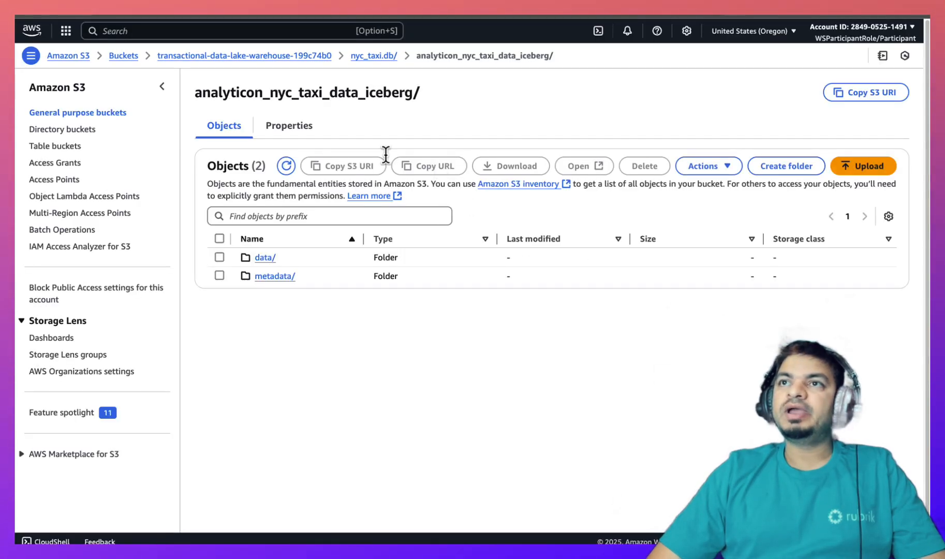
left_click(382, 57)
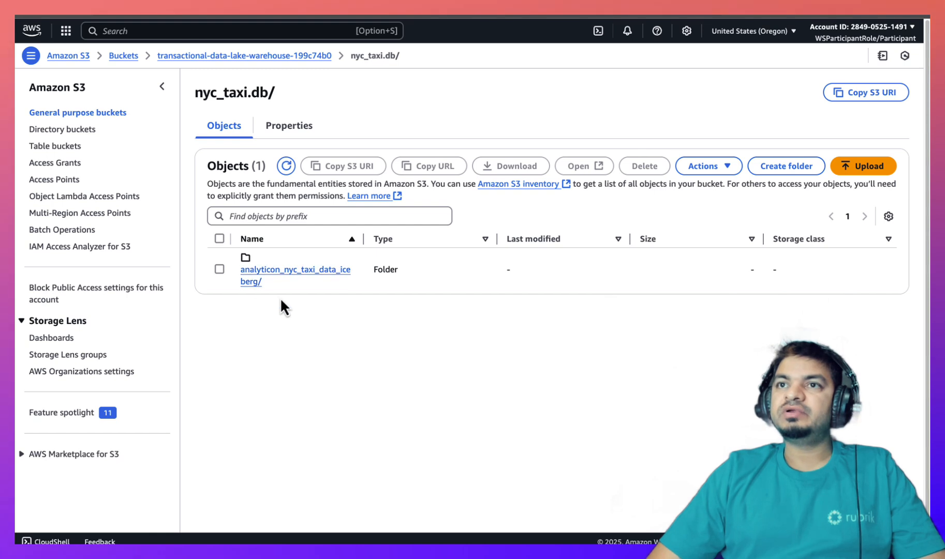
left_click(312, 56)
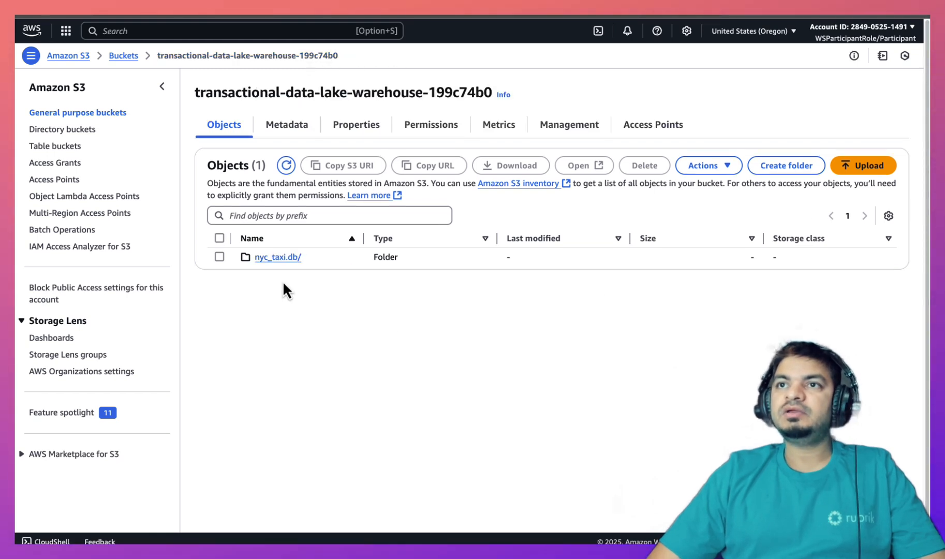
left_click(278, 258)
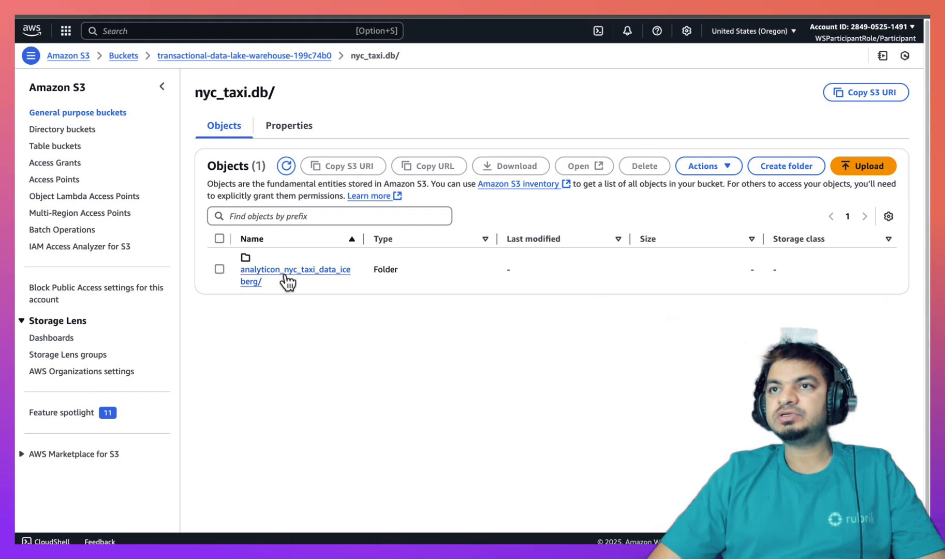
left_click(281, 281)
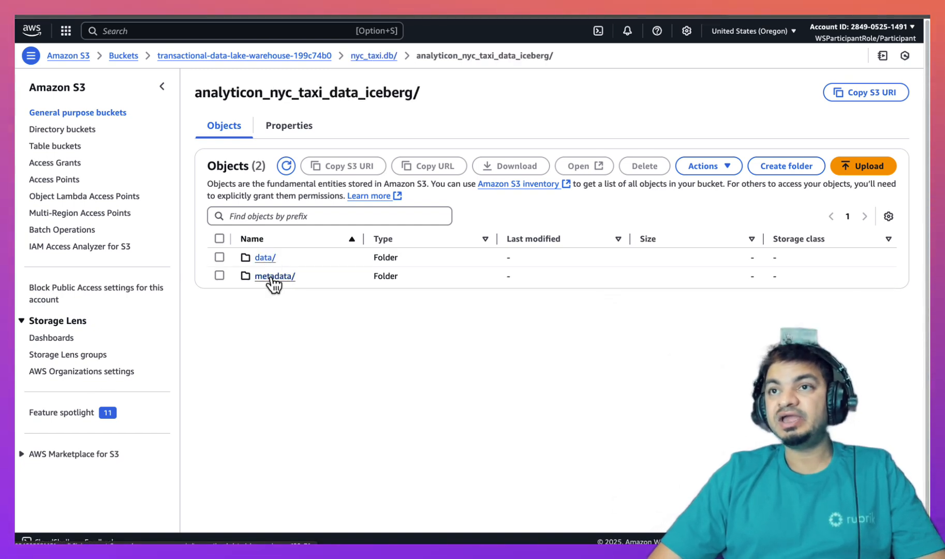
Step: Open the table's metadata folder and widen the Name column to read the metadata file names
left_click(272, 277)
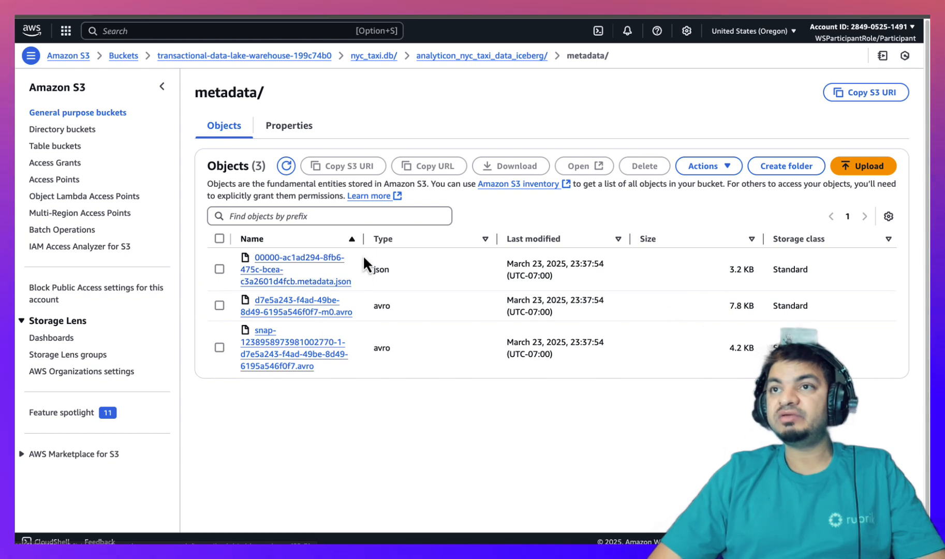
left_click_drag(364, 239, 435, 250)
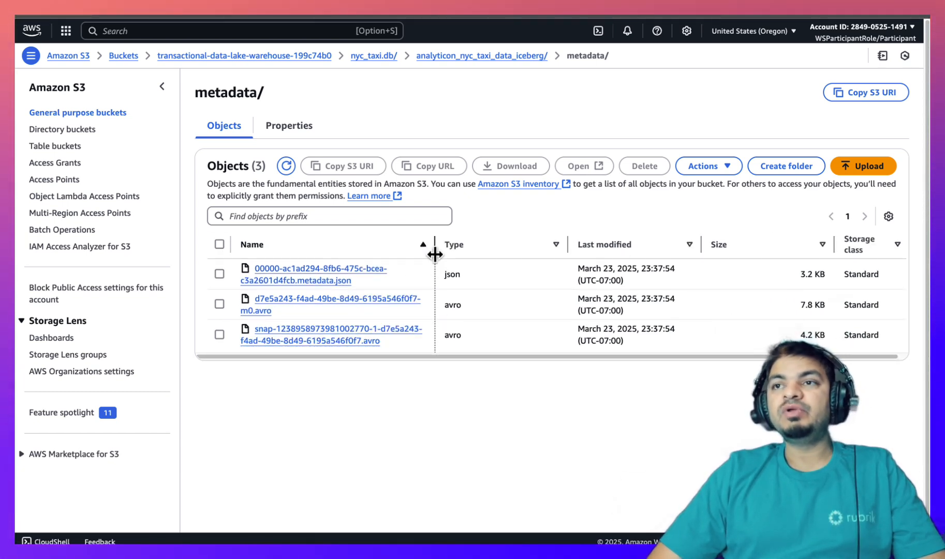
left_click_drag(435, 254, 473, 239)
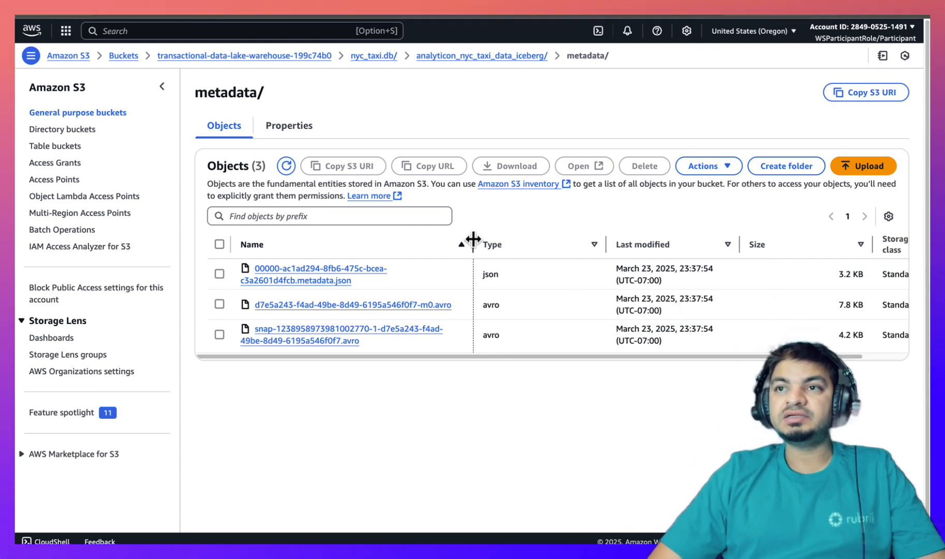
Step: Inspect the data folder's year and month partitions under year=2020, and return to the analyticon_nyc_taxi_data_iceberg folder
left_click(528, 57)
left_click(267, 269)
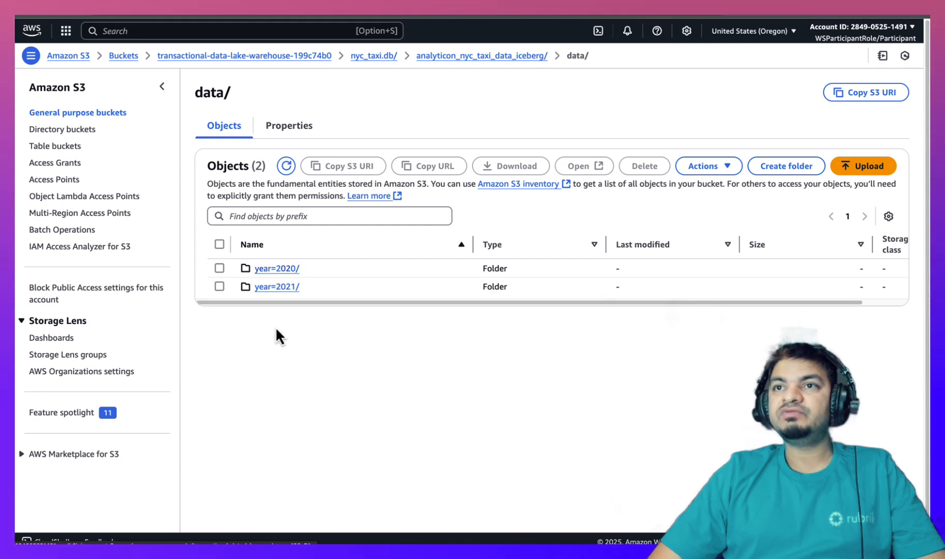
left_click(285, 269)
left_click(276, 270)
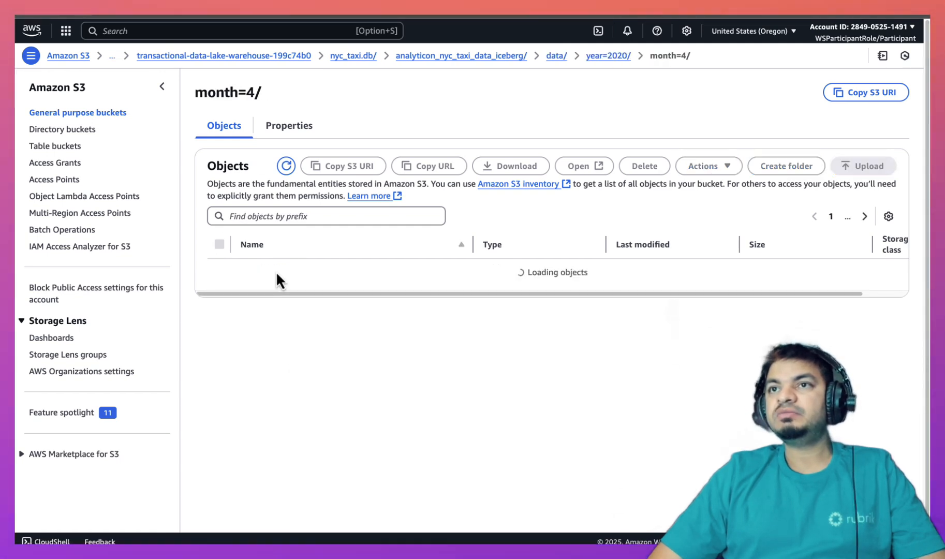
left_click(558, 58)
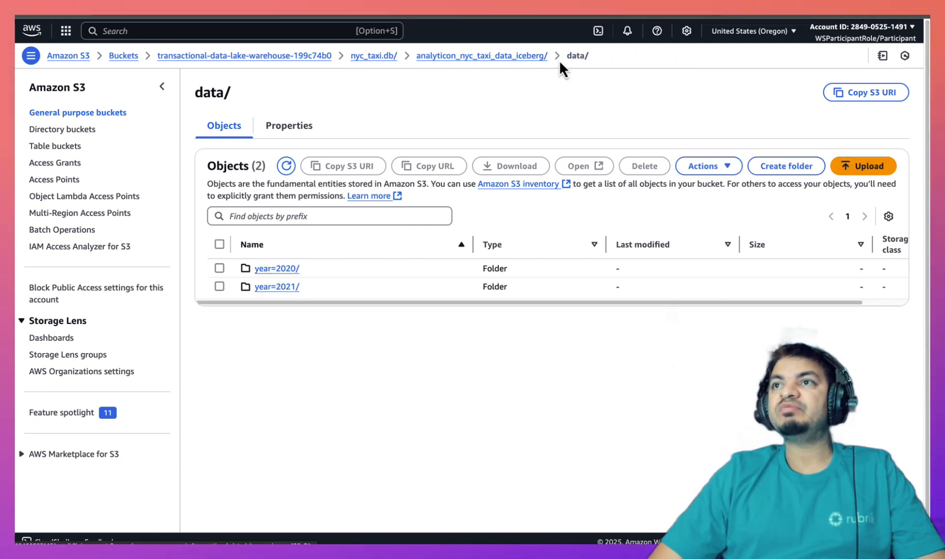
left_click(282, 269)
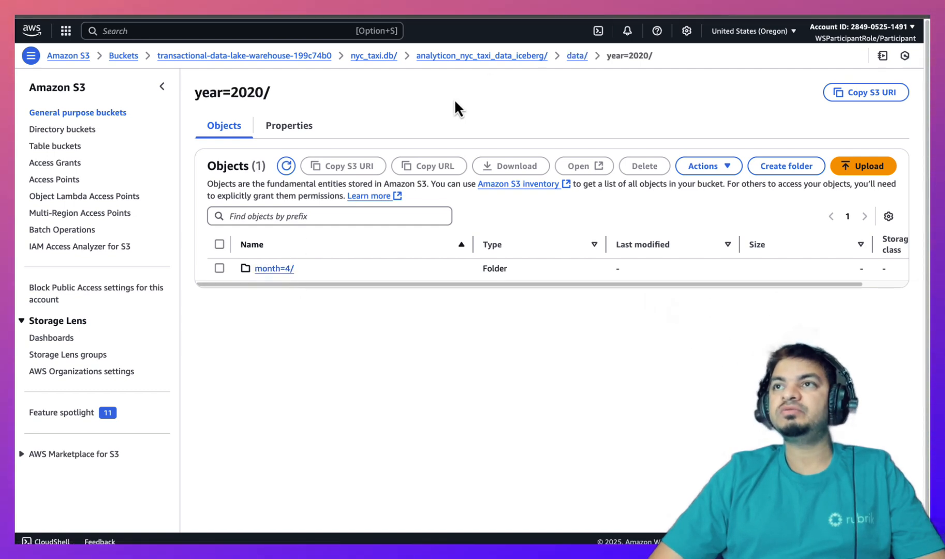
left_click(577, 57)
left_click(499, 58)
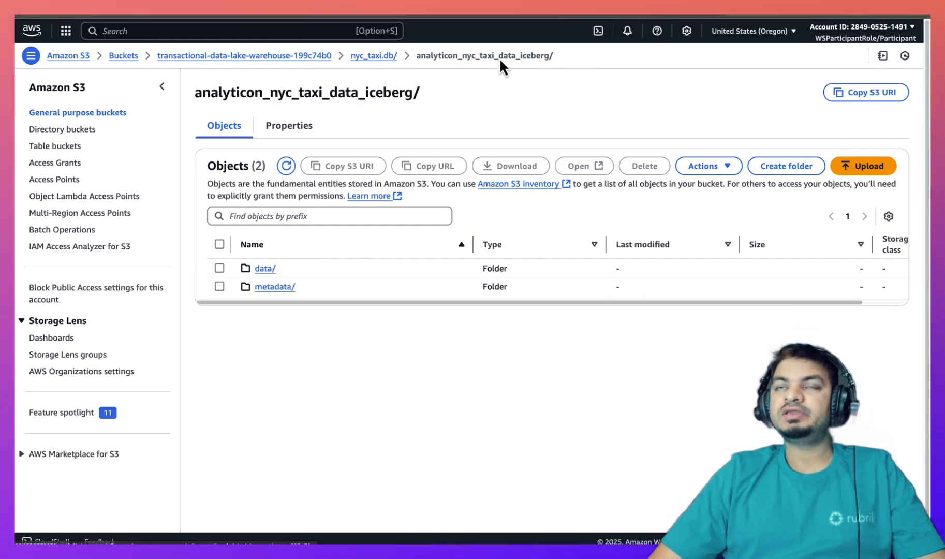
Step: Find the Athena service from the Glue console and launch its query editor with Trino SQL
key("ctrl+Tab")
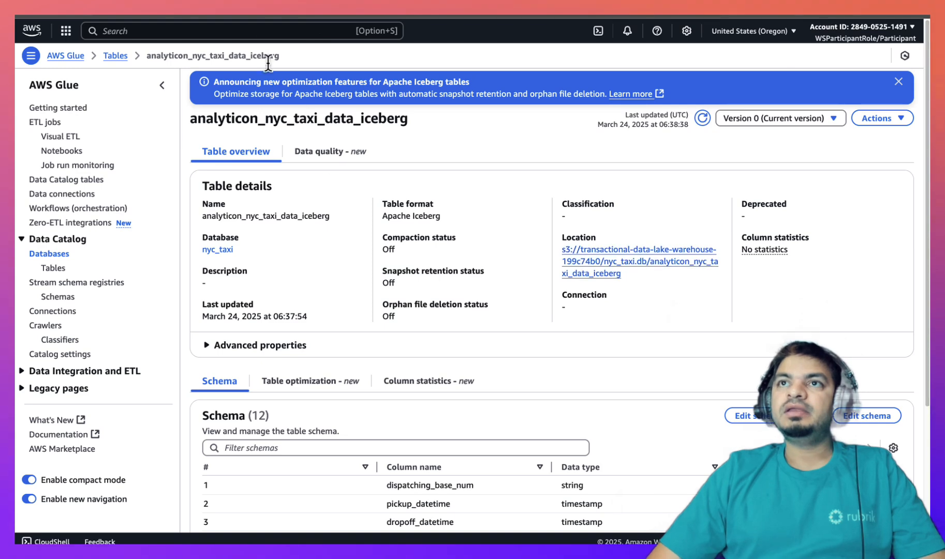
key("ctrl+Tab")
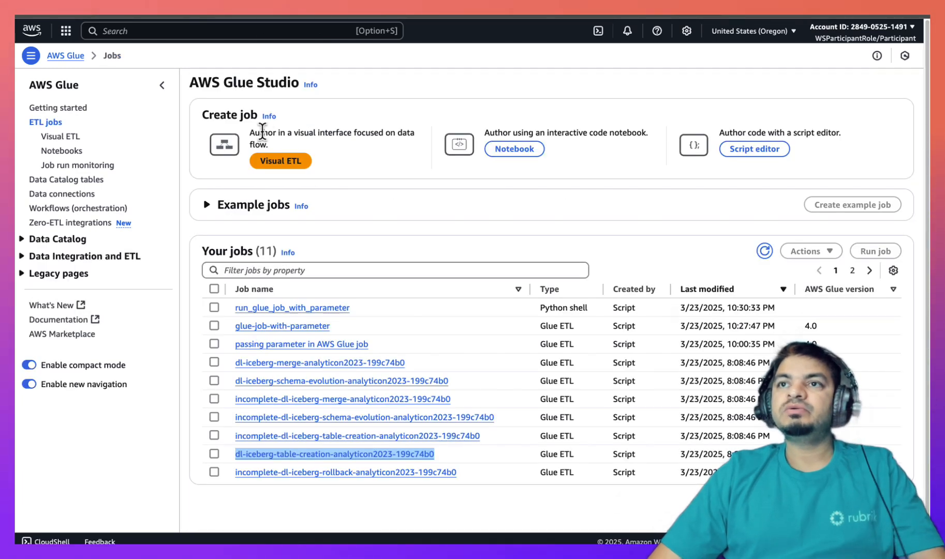
key("ctrl+shift+Tab")
left_click(132, 30)
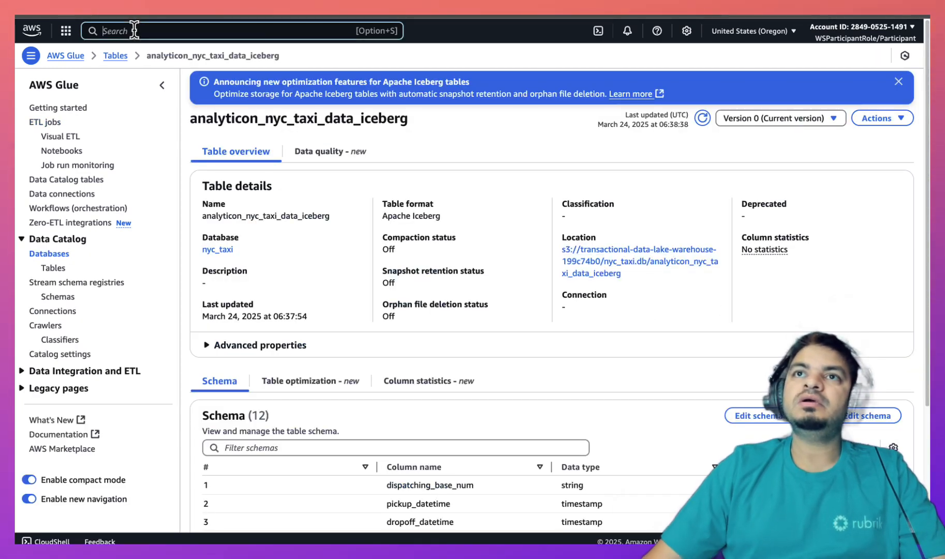
type("athena")
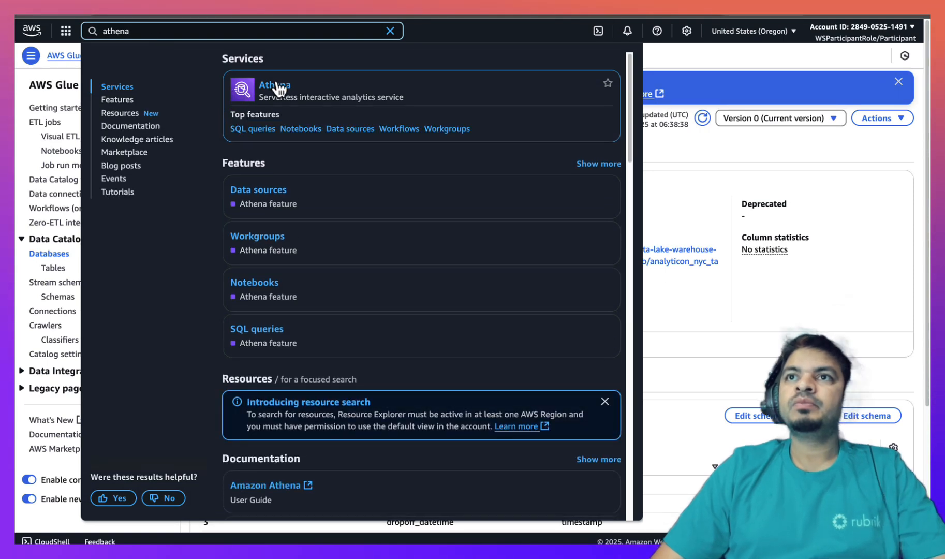
left_click(275, 85)
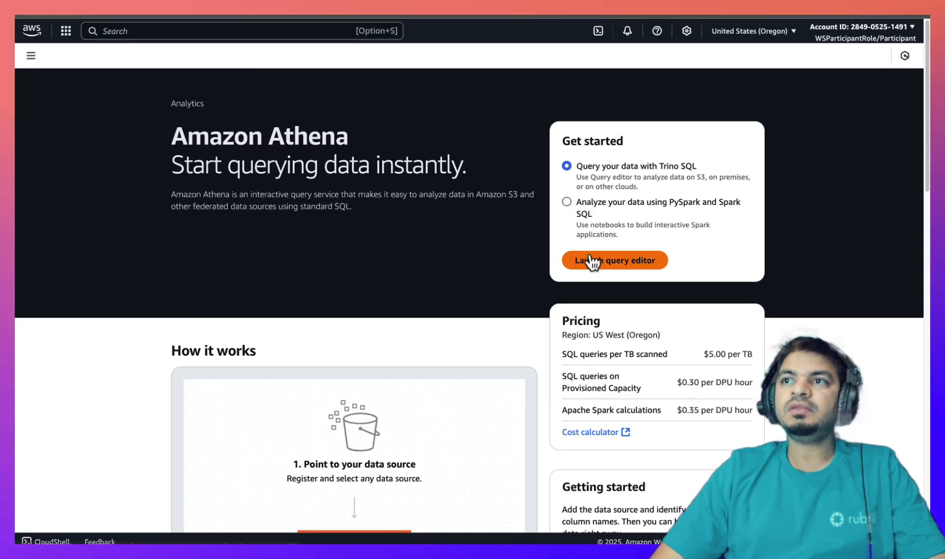
left_click(595, 261)
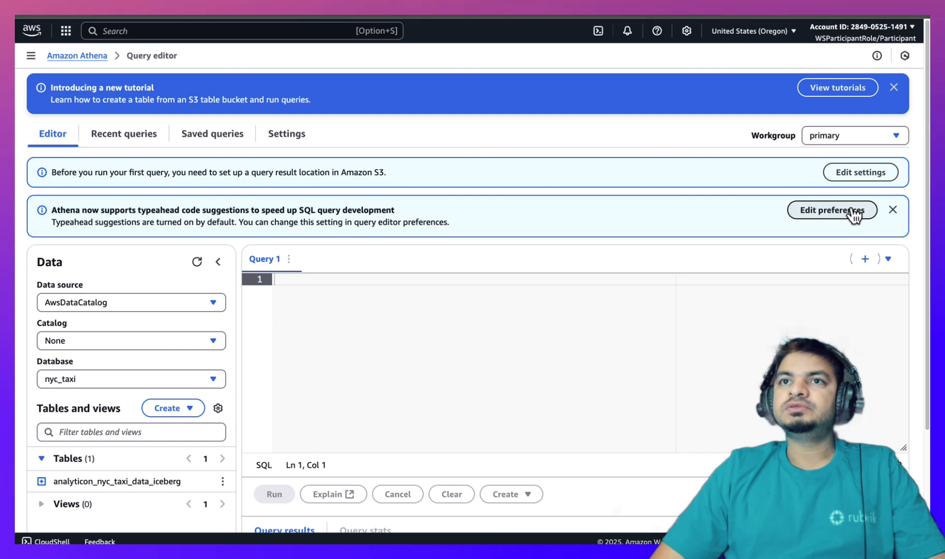
Step: Set the primary workgroup's query result location to the aws-glue-assets S3 bucket, save it, and return to the editor
left_click(857, 178)
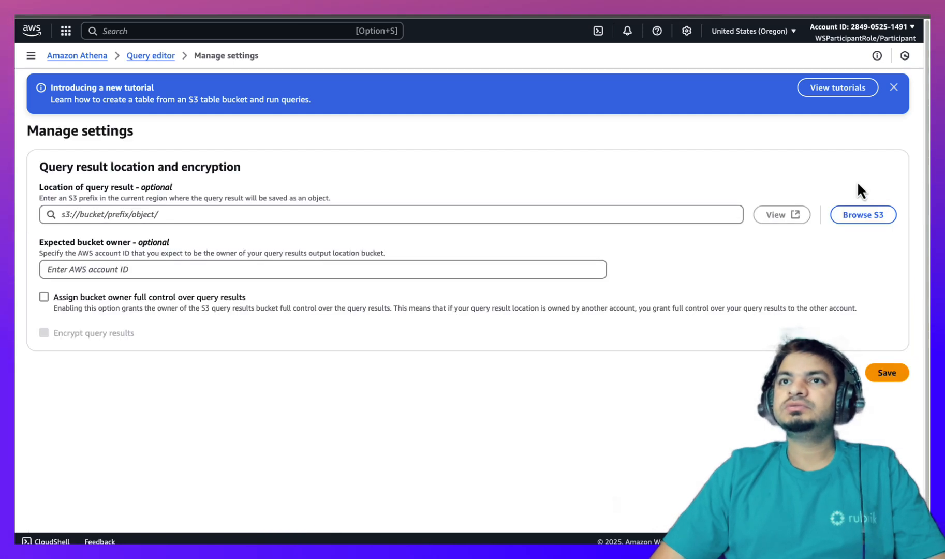
left_click(874, 216)
left_click(73, 302)
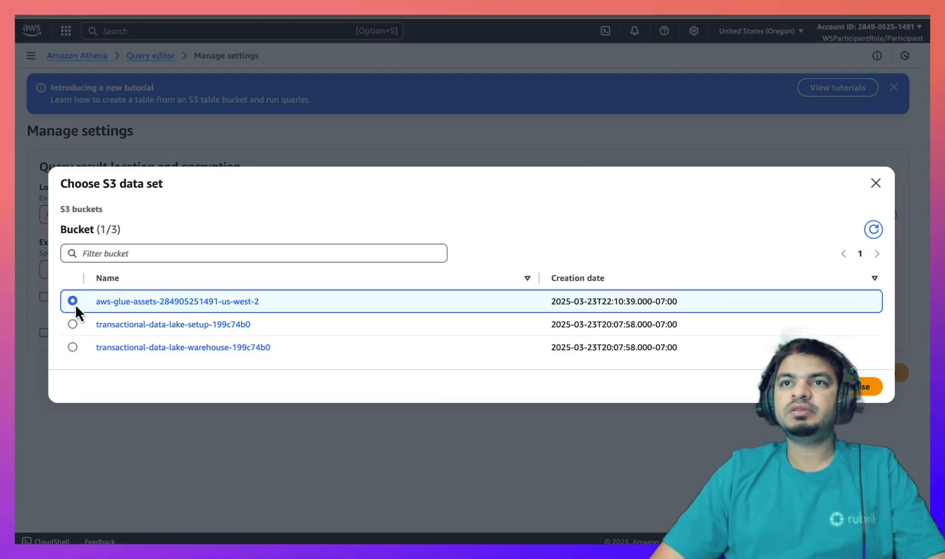
left_click(870, 386)
left_click(887, 371)
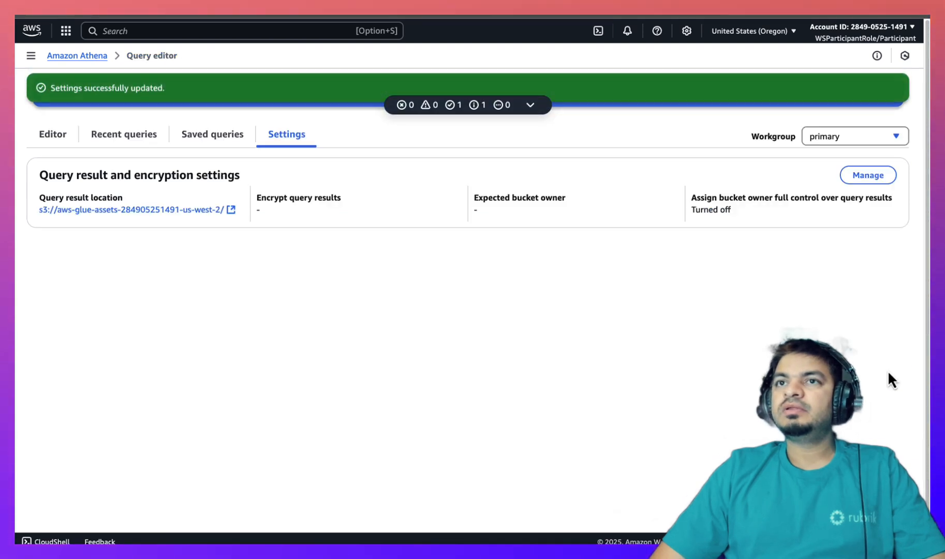
left_click(42, 140)
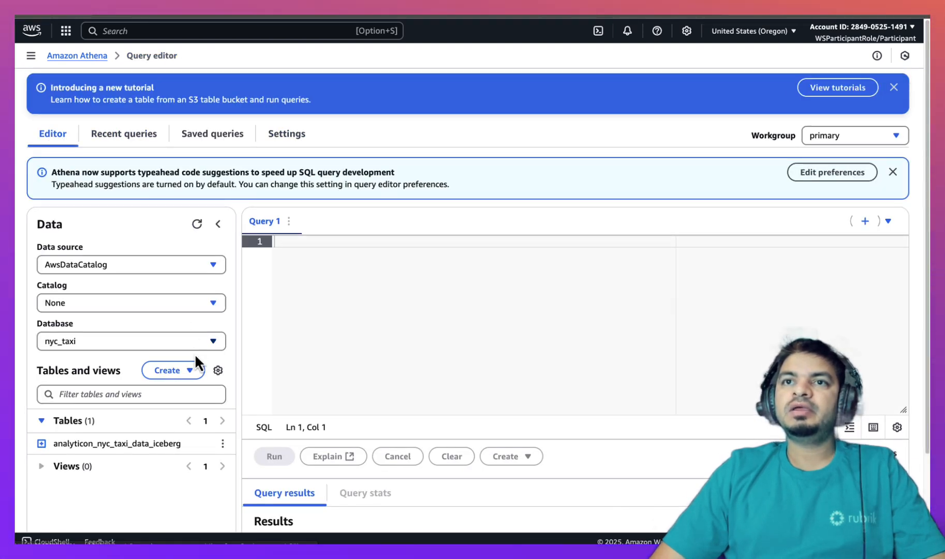
Step: Switch the workgroup to Transactional-Data-Lake-Query-199c74b0 and select the nyc_taxi database
left_click(836, 136)
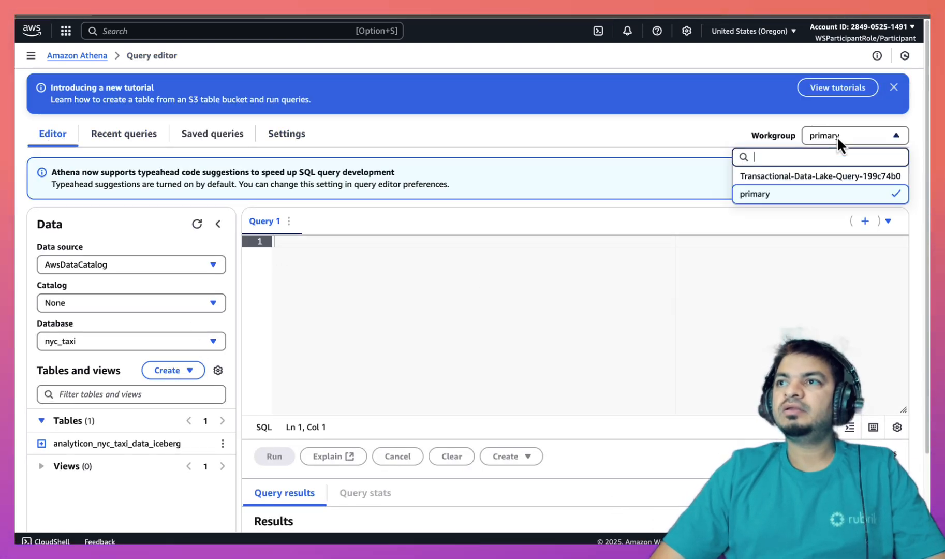
left_click(815, 175)
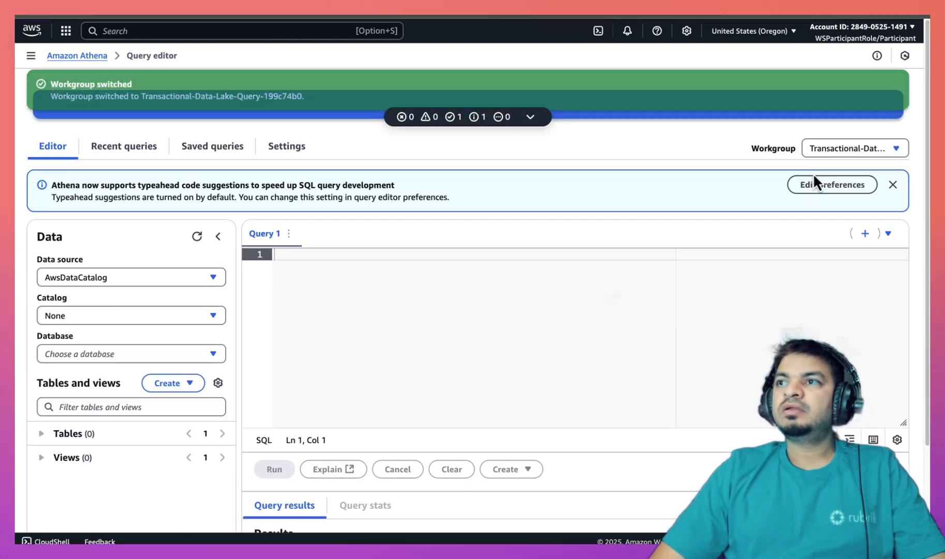
left_click(185, 354)
left_click(262, 323)
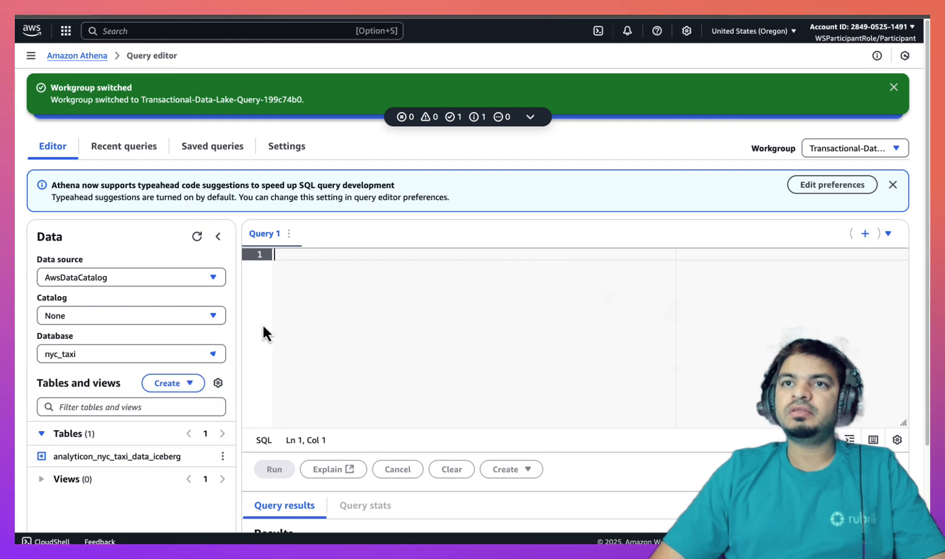
Step: Preview the analyticon_nyc_taxi_data_iceberg table with a 10-row SELECT query and dismiss the typeahead suggestions notice
left_click(223, 456)
left_click(265, 293)
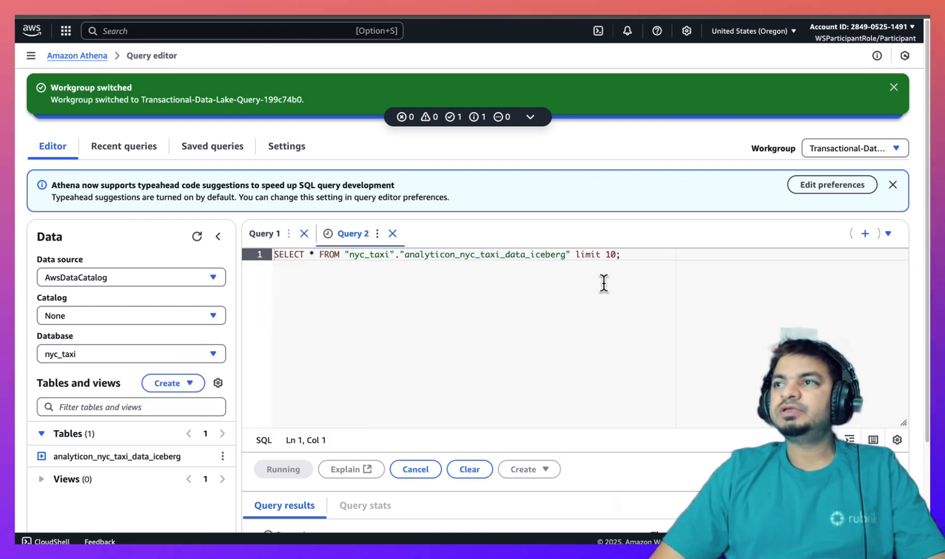
left_click(894, 185)
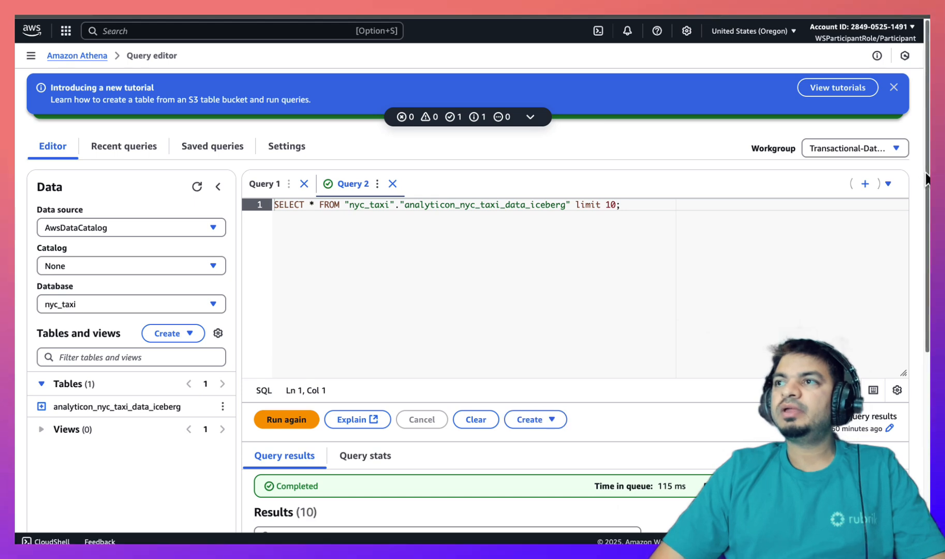
Step: Examine the returned rows and columns of the table preview, and return to the query text
left_click_drag(927, 179, 920, 305)
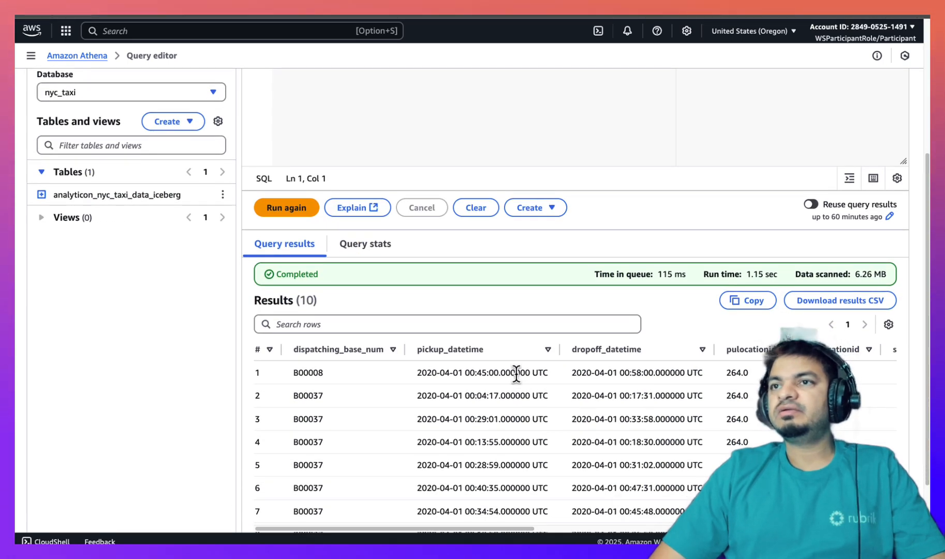
left_click_drag(516, 373, 661, 465)
scroll(684, 497, "down", 3)
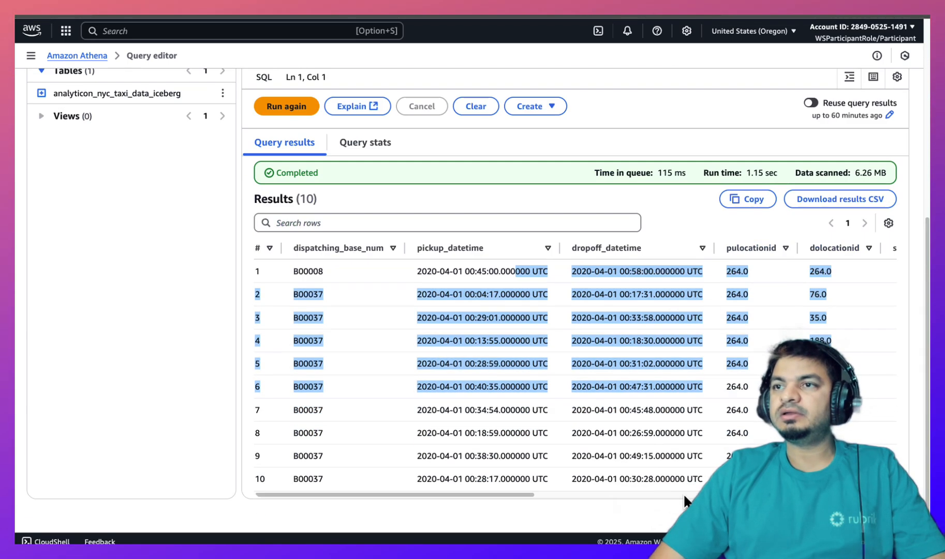
left_click_drag(513, 498, 611, 466)
scroll(611, 465, "left", 5)
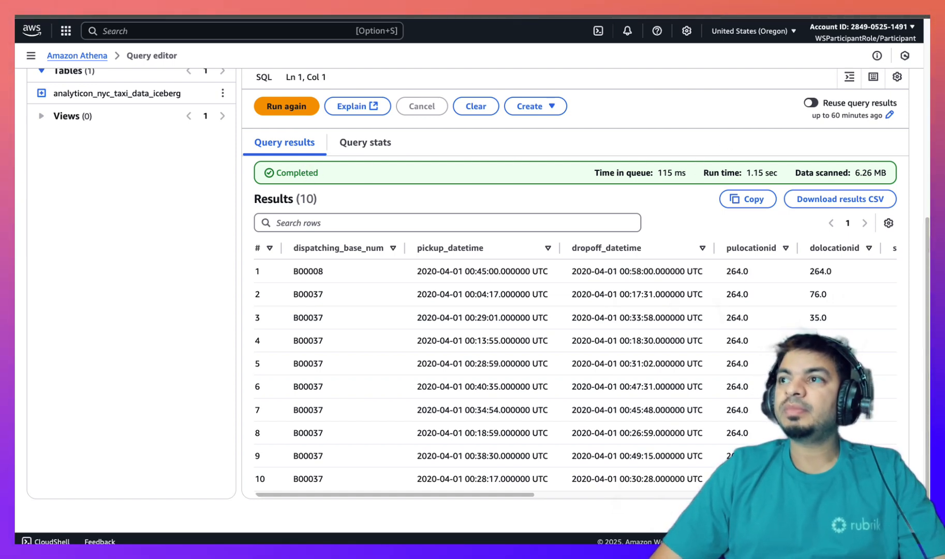
scroll(923, 151, "up", 10)
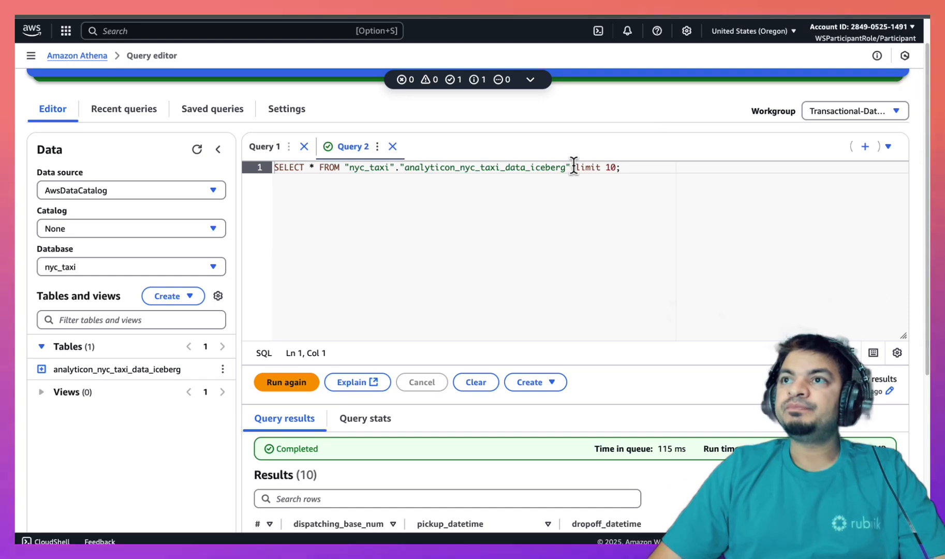
left_click(284, 148)
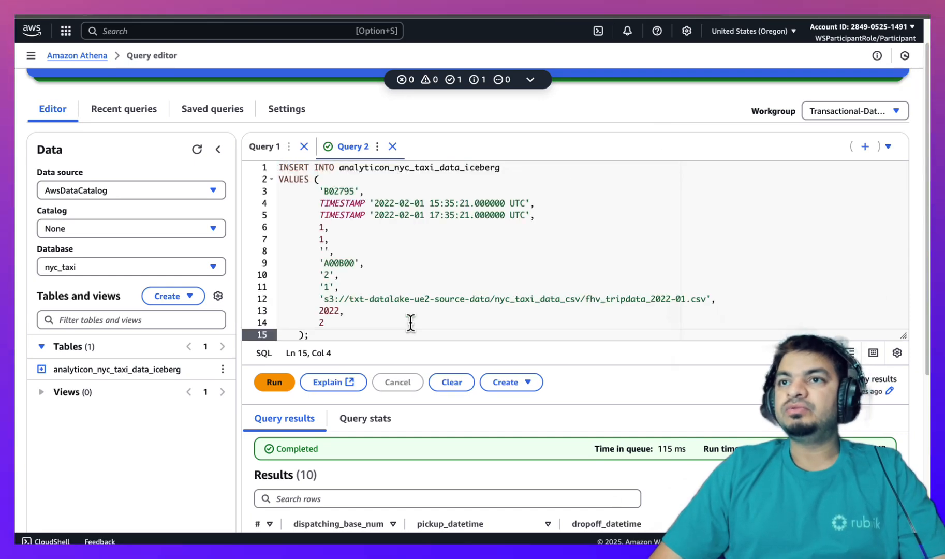
left_click_drag(331, 336, 270, 165)
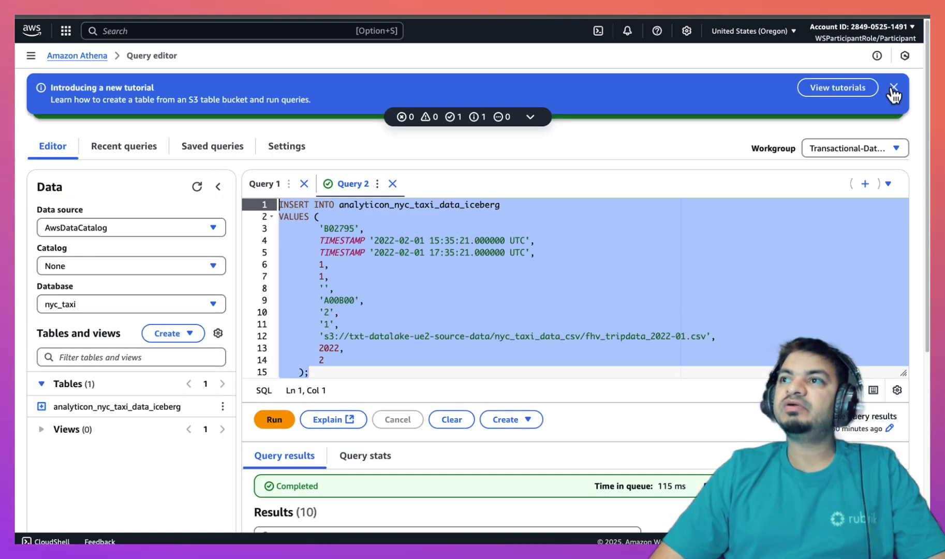
left_click(894, 87)
left_click(894, 87)
scroll(922, 115, "down", 2)
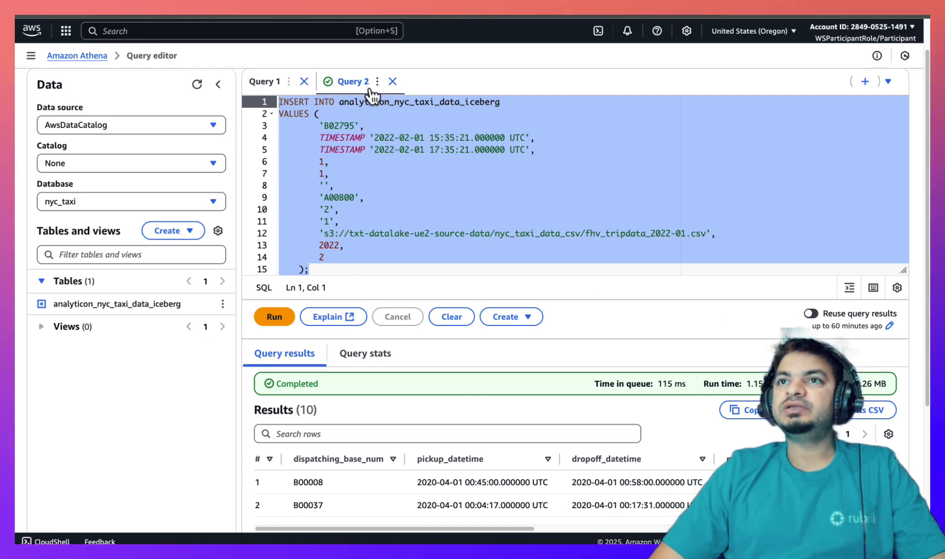
left_click(275, 318)
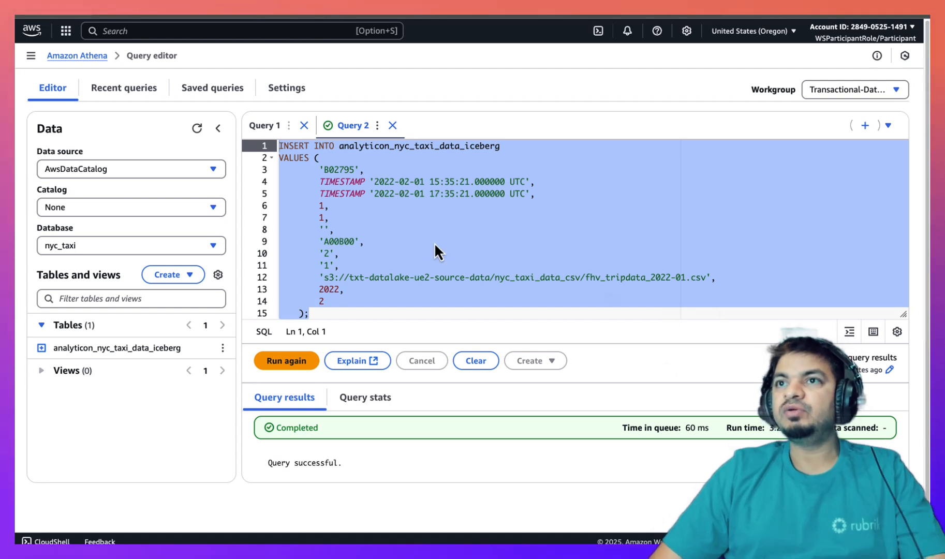
Step: Add and run only a SELECT * query on the Iceberg table where hvfhs_license_num = 'A00B00', and inspect the returned columns
left_click(323, 313)
key("Return")
key("Return")
key("Return")
key("Return")
type("SELECT * FROM analyticon_nyc_taxi_data_iceberg WHERE hvfhs_license_num = 'A00B00';")
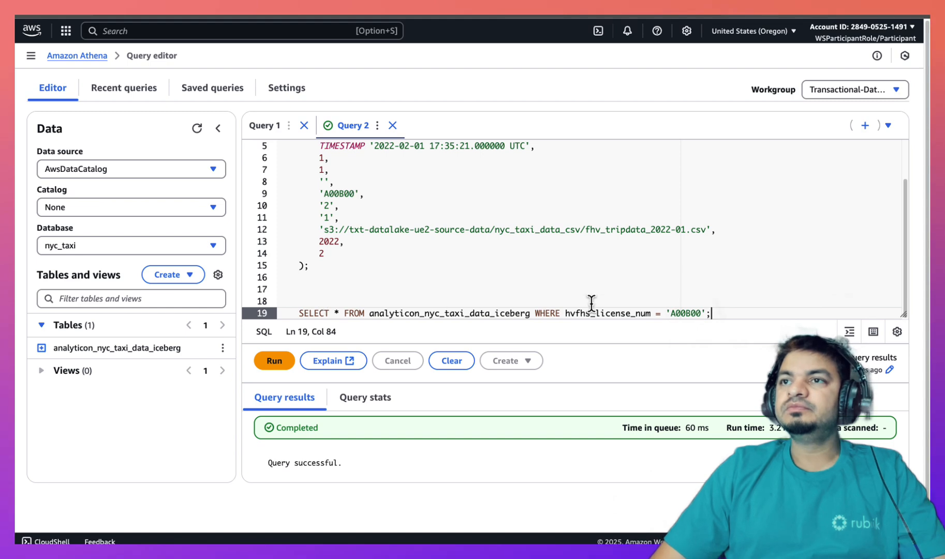
left_click_drag(726, 314, 285, 316)
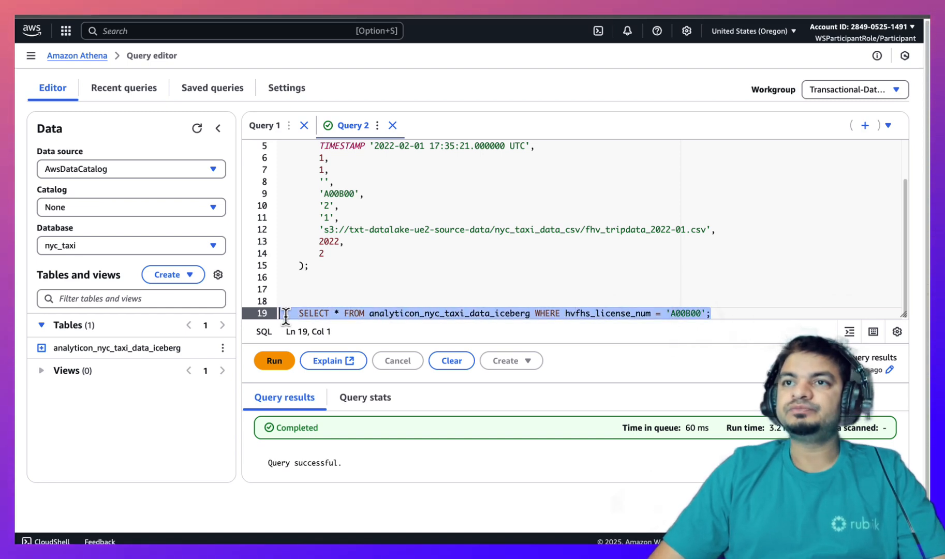
left_click(275, 359)
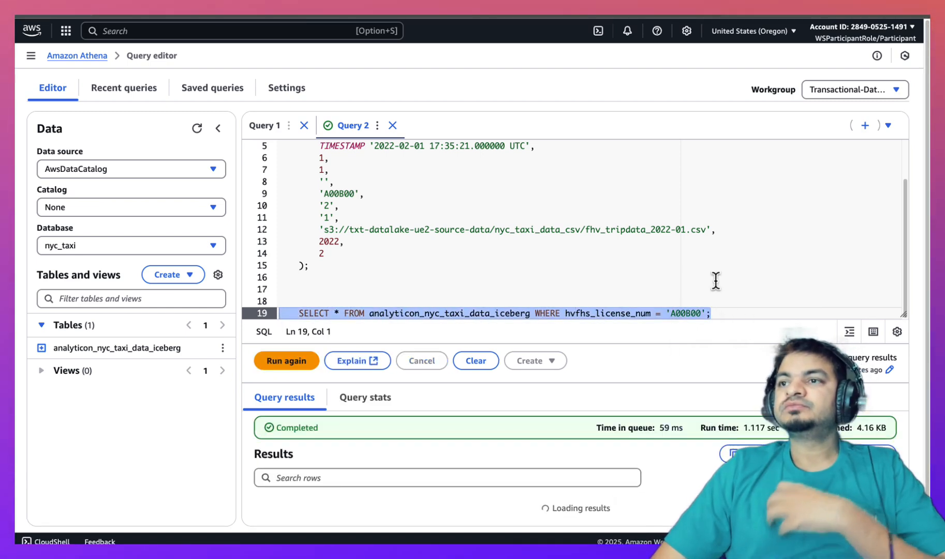
scroll(501, 496, "down", 2)
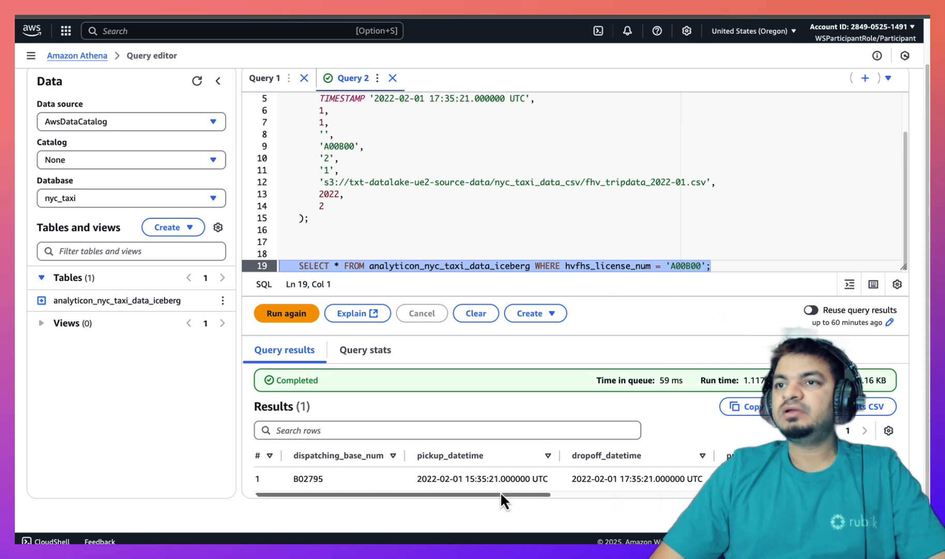
left_click_drag(536, 494, 871, 494)
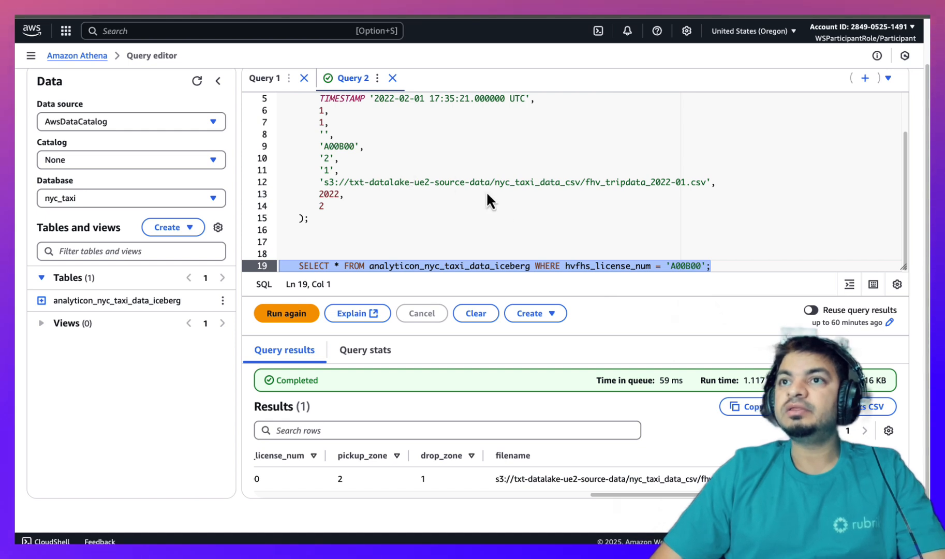
Step: Add and run only a SELECT * query on the Iceberg table where hvfhs_license_num = 'B00477', limited to 10 rows
left_click(718, 266)
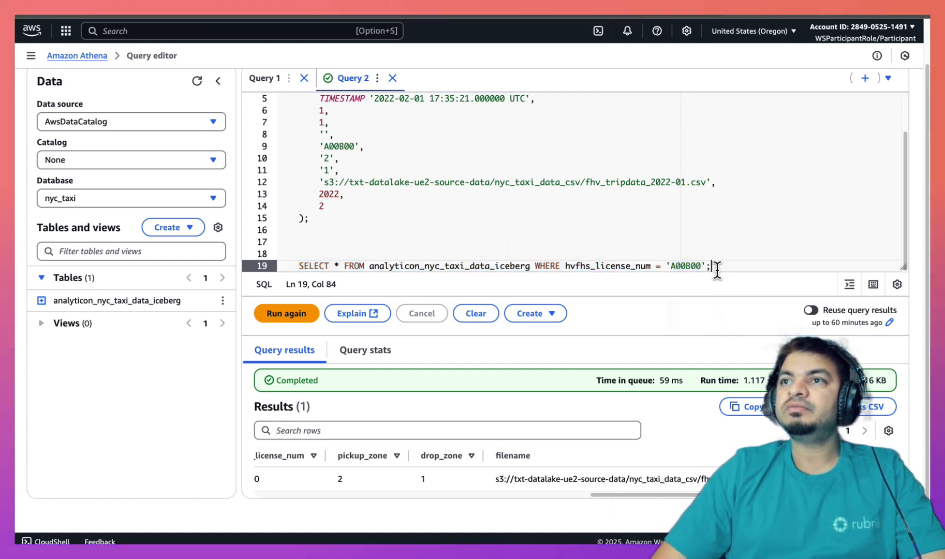
key("Return")
key("Return")
key("Return")
type("SELECT * FROM analyticon_nyc_taxi_data_iceberg WHERE hvfhs_license_num = 'B00477' limit 10;")
left_click_drag(762, 262, 298, 263)
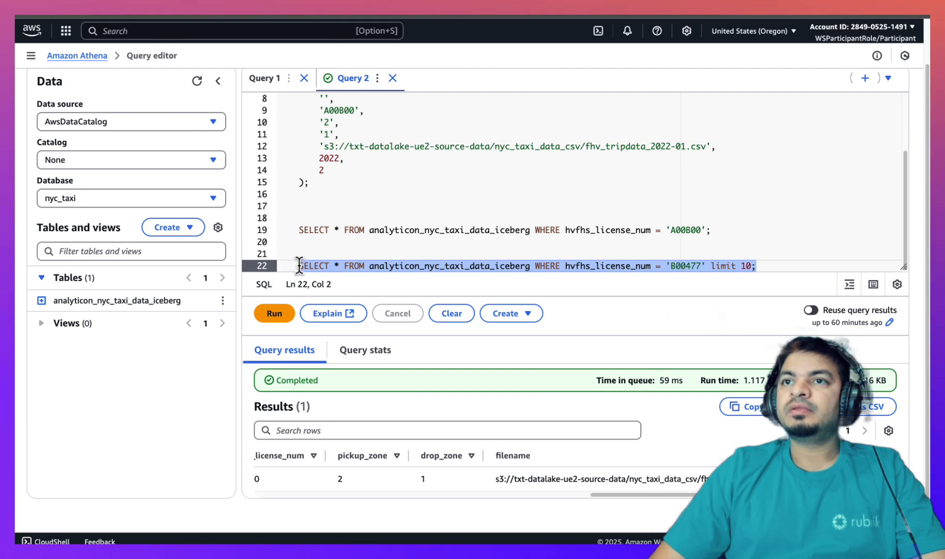
left_click(275, 313)
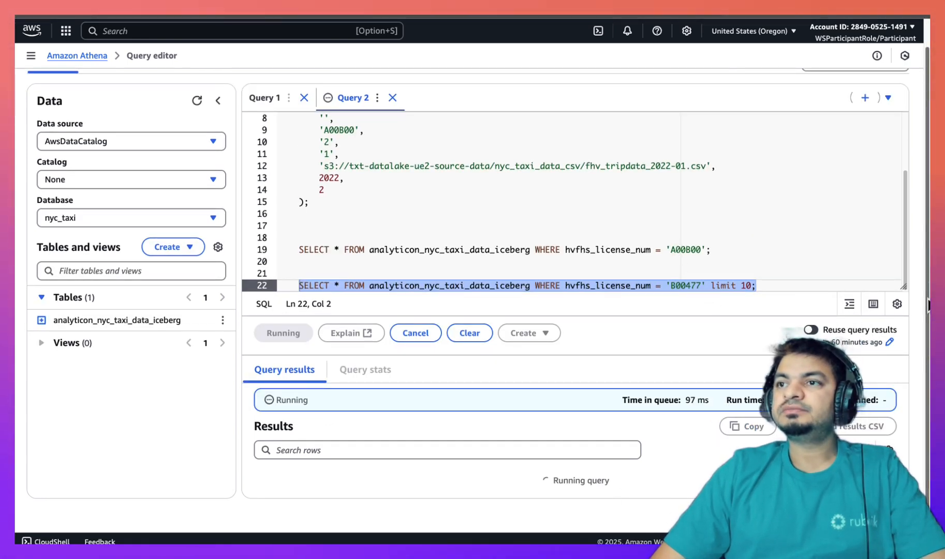
scroll(928, 304, "down", 3)
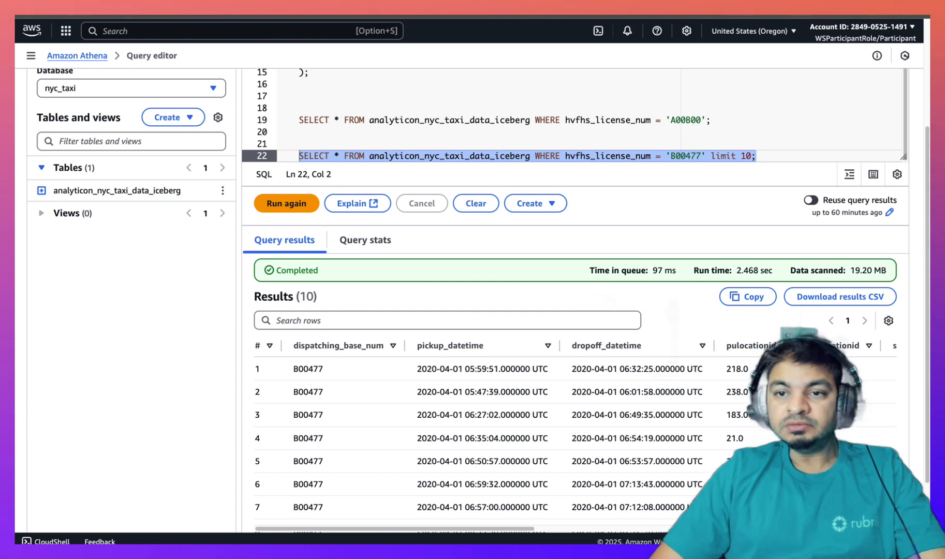
Step: Add and run only an UPDATE on analyticon_nyc_taxi_data_iceberg setting hvfhs_license_num to 'A00477' where it is 'B00477'
left_click(774, 159)
key("Return")
key("Return")
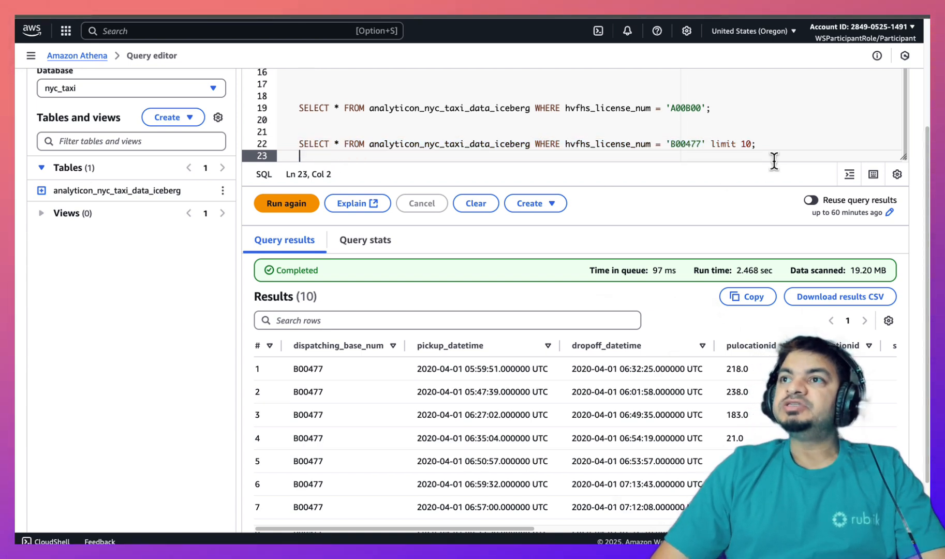
type("UPDATE analyticon_nyc_taxi_data_iceberg SET hvfhs_license_num = 'A00477' WHERE hvfhs_license_num = 'B00477';")
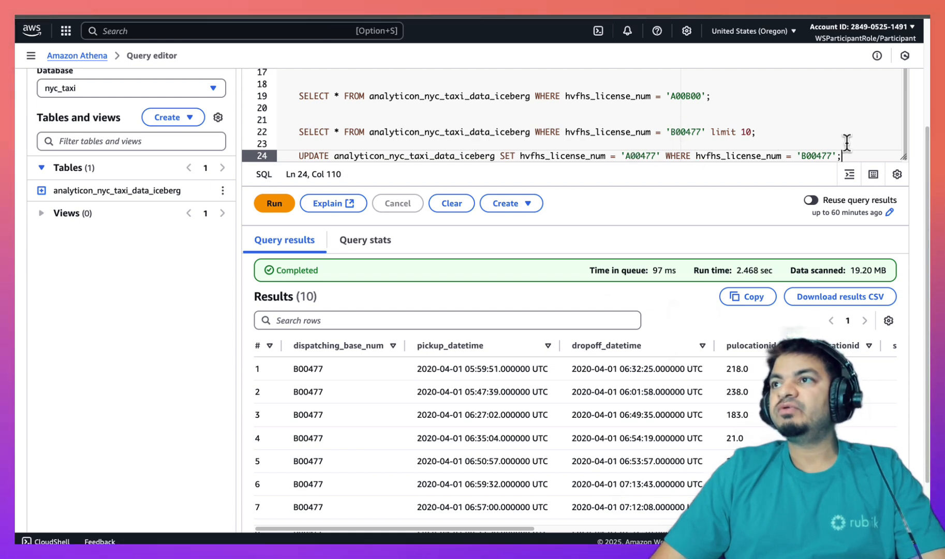
left_click_drag(845, 155, 303, 151)
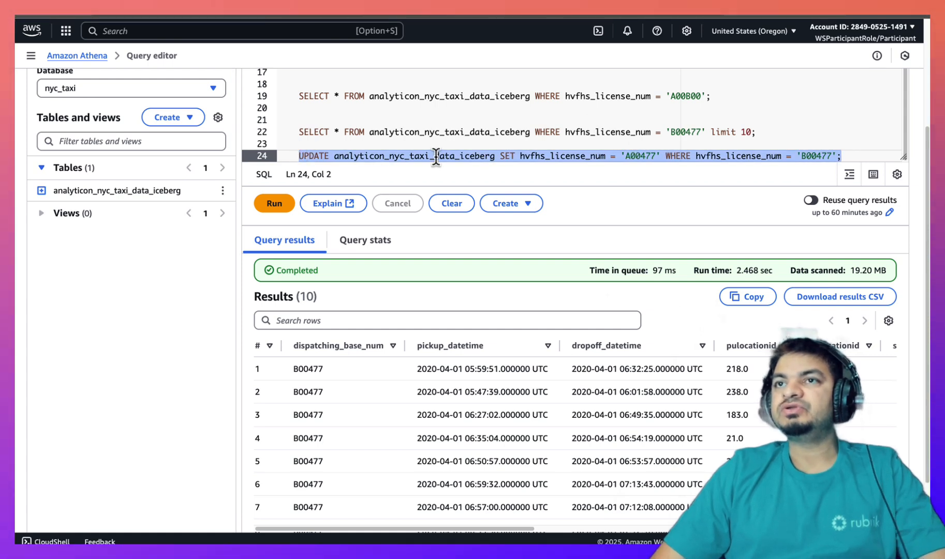
left_click(275, 204)
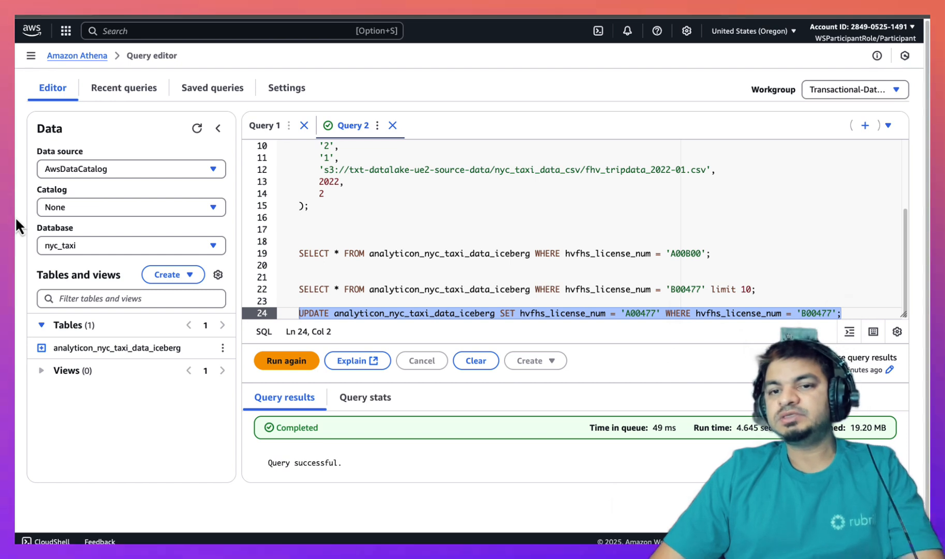
Step: Check the update by adding and running only an unlimited SELECT * query where hvfhs_license_num = 'B00477'
left_click(850, 310)
key("Return")
key("Return")
type("SELECT * FROM analyticon_nyc_taxi_data_iceberg WHERE hvfhs_license_num = 'B00477';")
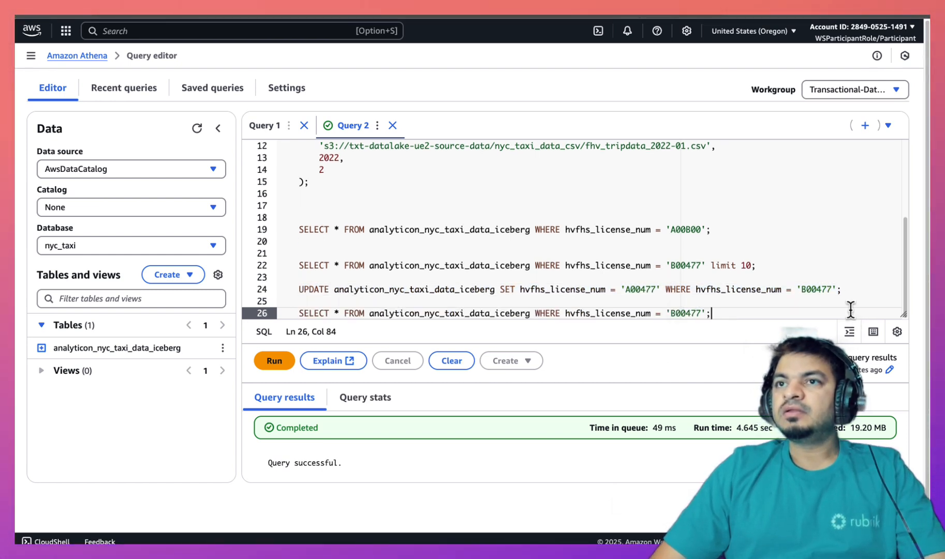
left_click_drag(718, 310, 293, 318)
left_click(279, 361)
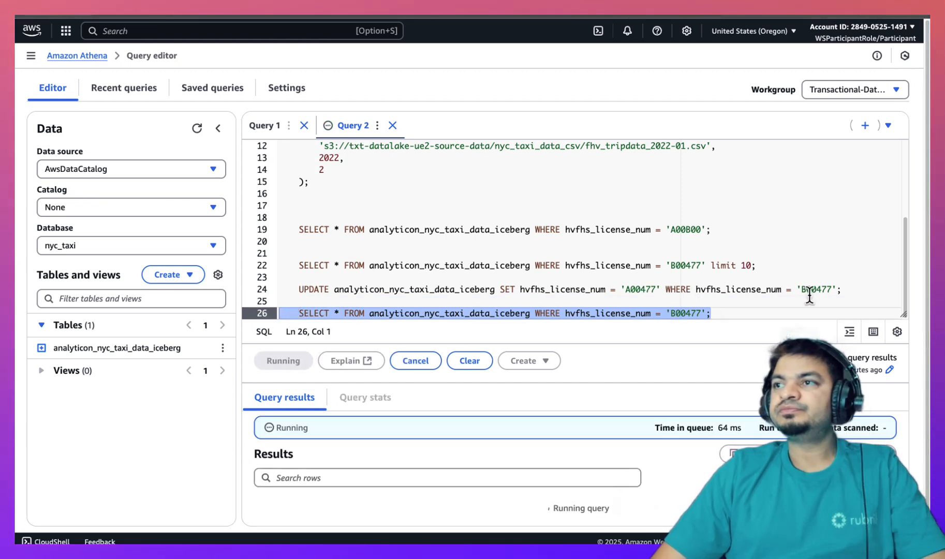
scroll(928, 299, "down", 1)
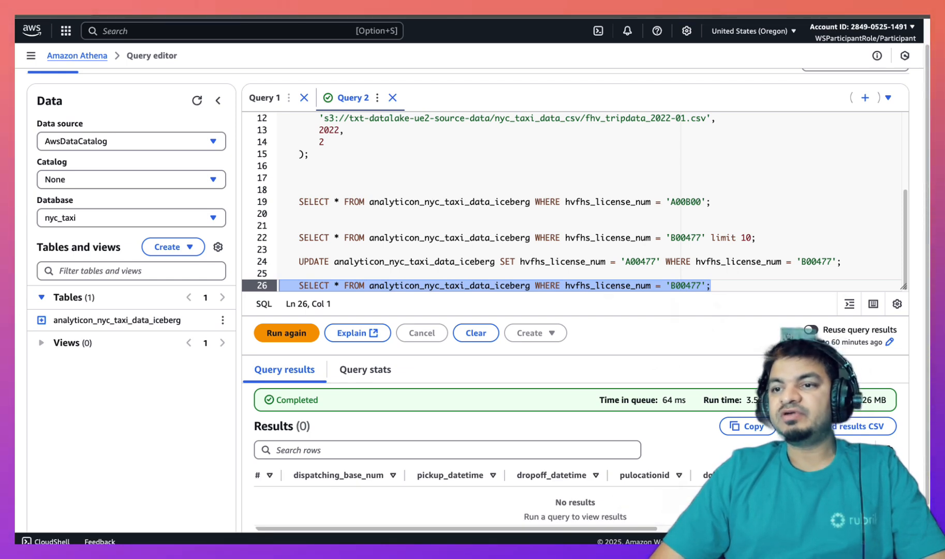
Step: Add a SELECT * query where hvfhs_license_num = 'A00477', copy its text, run only that statement, and review the rows
left_click(714, 284)
key("Return")
key("Return")
type("SELECT * FROM analyticon_nyc_taxi_data_iceberg WHERE hvfhs_license_num = 'A00477';")
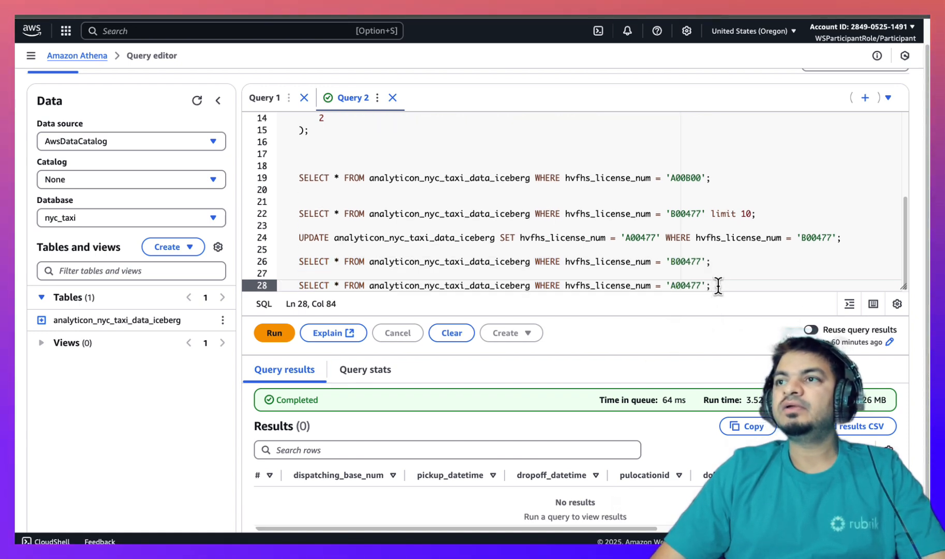
left_click_drag(718, 286, 279, 287)
key("ctrl+c")
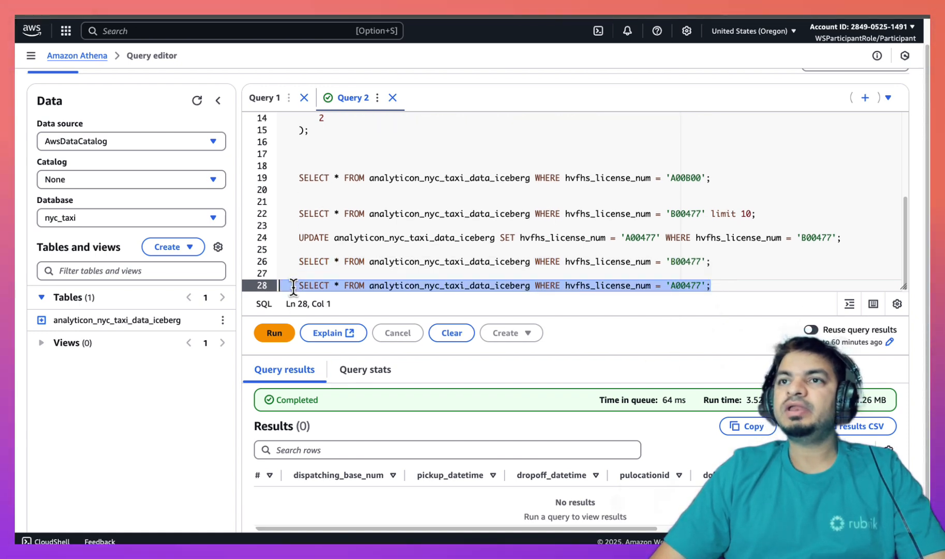
left_click(274, 334)
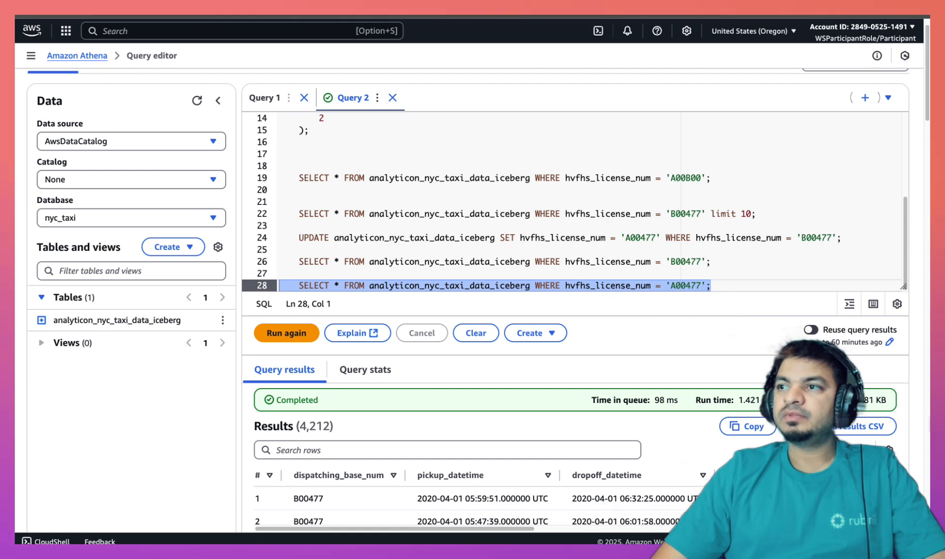
scroll(911, 449, "down", 2)
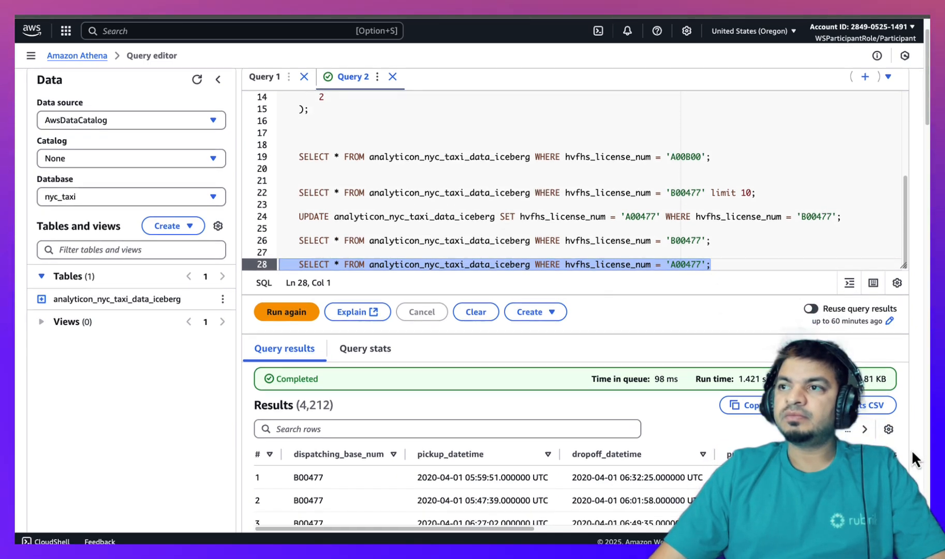
scroll(911, 458, "down", 1)
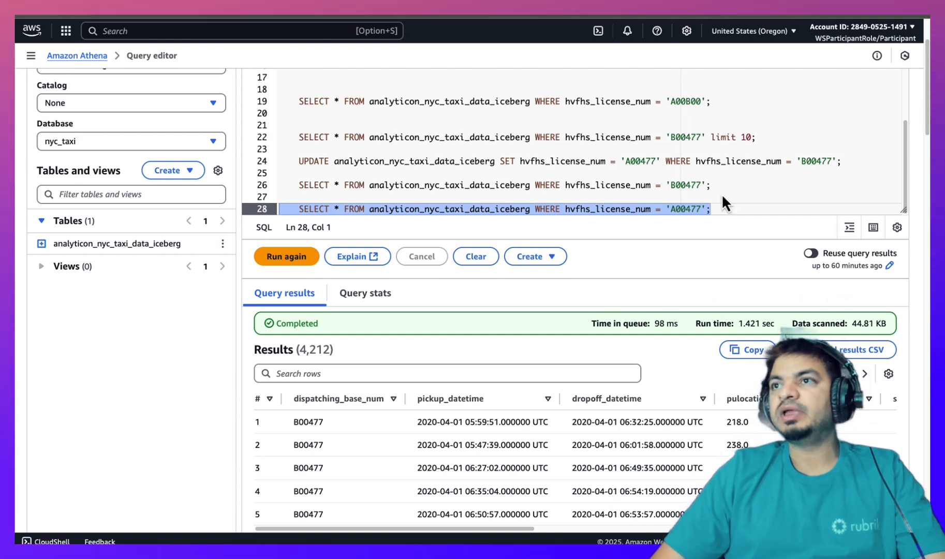
Step: Add and run only a DELETE statement removing rows from analyticon_nyc_taxi_data_iceberg where hvfhs_license_num = 'A00477'
left_click(725, 210)
type("DELETE FROM analyticon_nyc_taxi_data_iceberg WHERE hvfhs_license_num = 'A00477';")
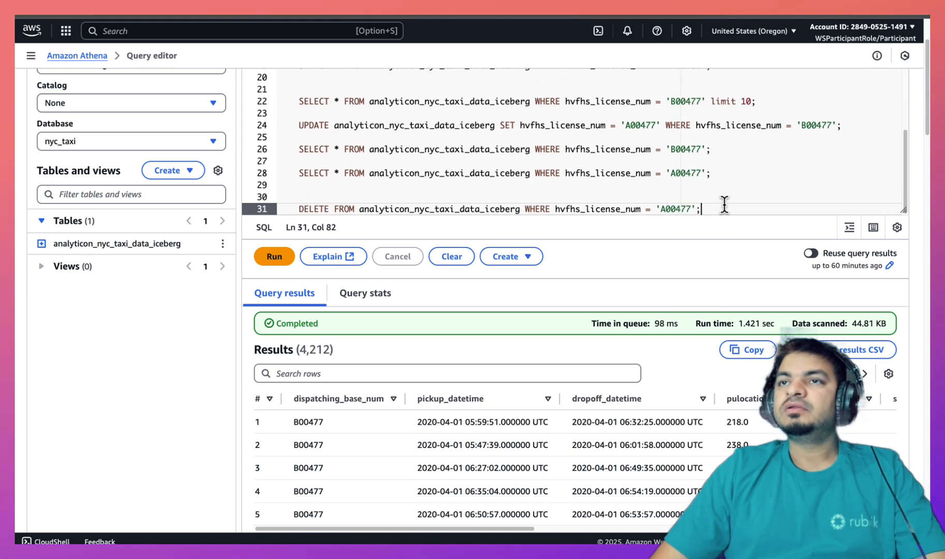
left_click_drag(702, 210, 280, 209)
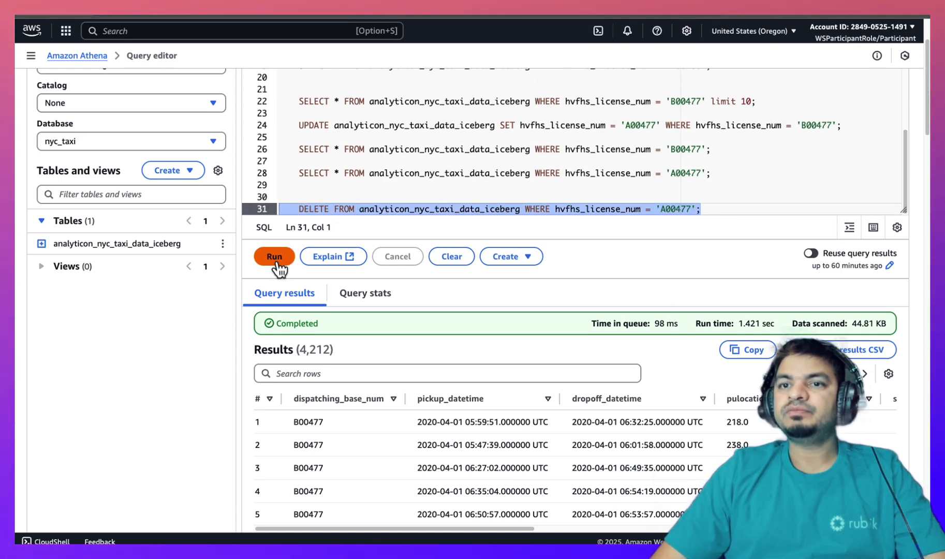
left_click(276, 259)
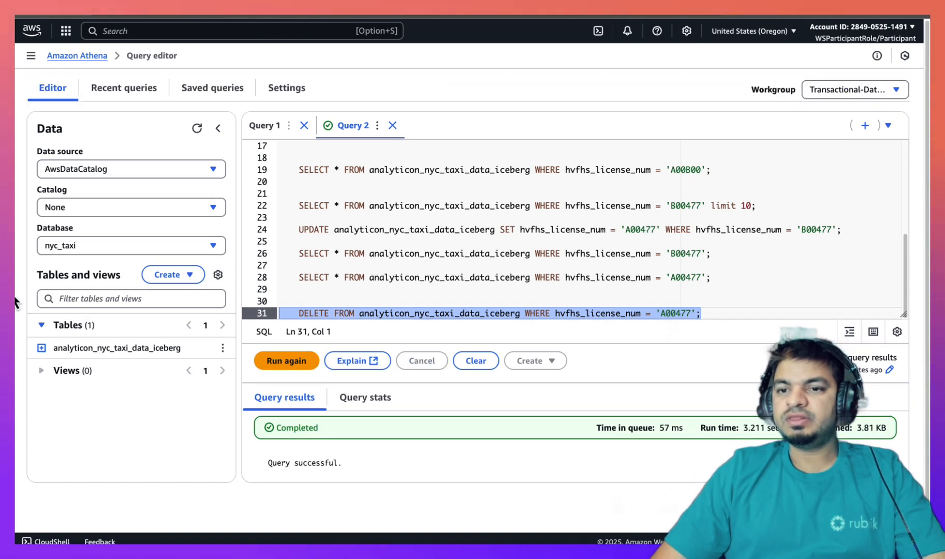
Step: Paste the copied 'A00477' SELECT query below the DELETE statement and run only that copy to verify the deletion
left_click(713, 310)
key("Return")
key("Return")
key("ctrl+v")
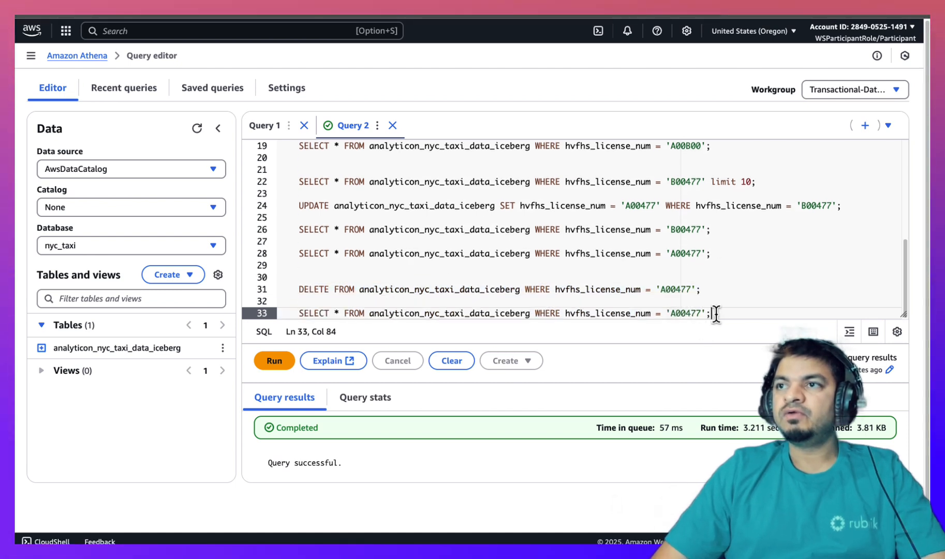
left_click_drag(711, 313, 295, 318)
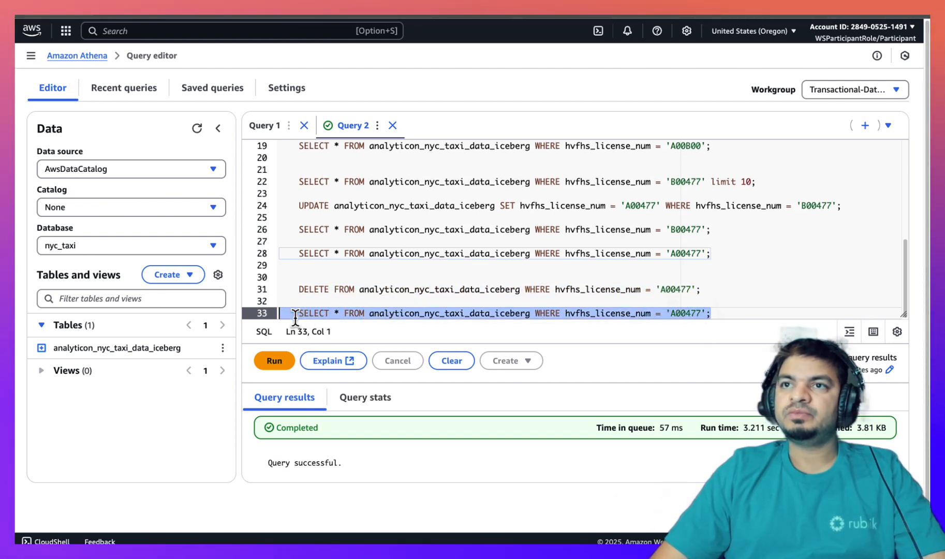
left_click(274, 360)
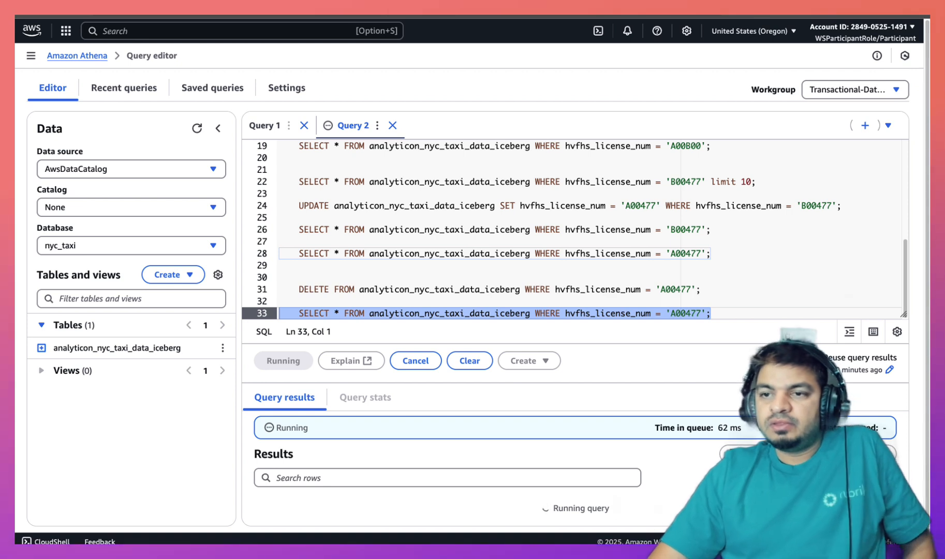